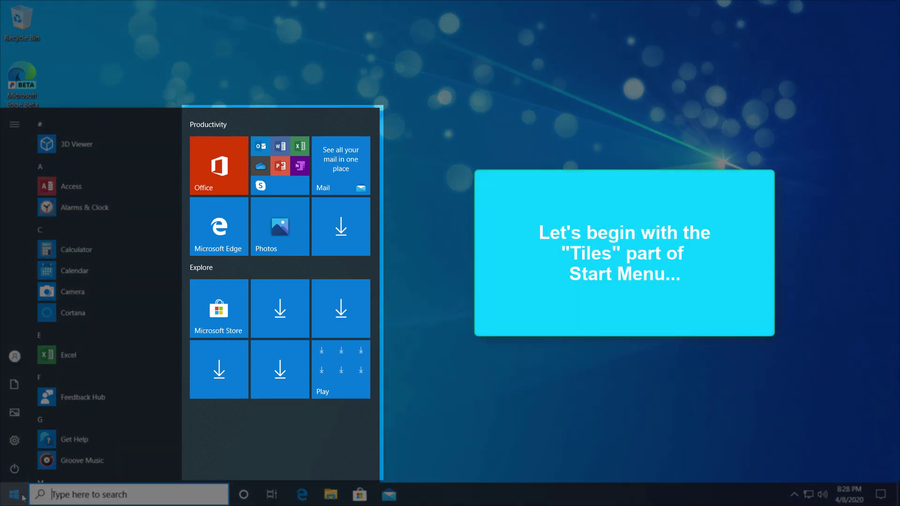
# Pin This PC from the Windows System folder to Start and move its tile above the Productivity group.
pyautogui.scroll(-15, 71, 406)
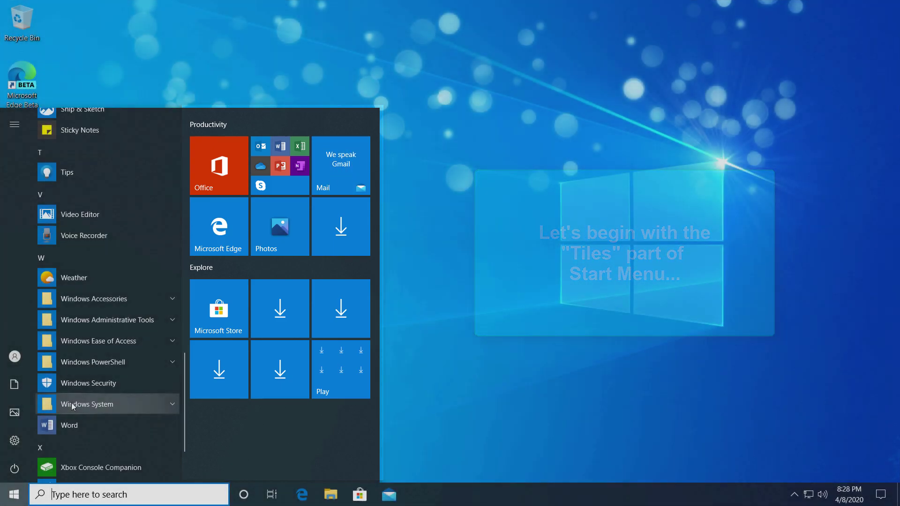
pyautogui.click(73, 405)
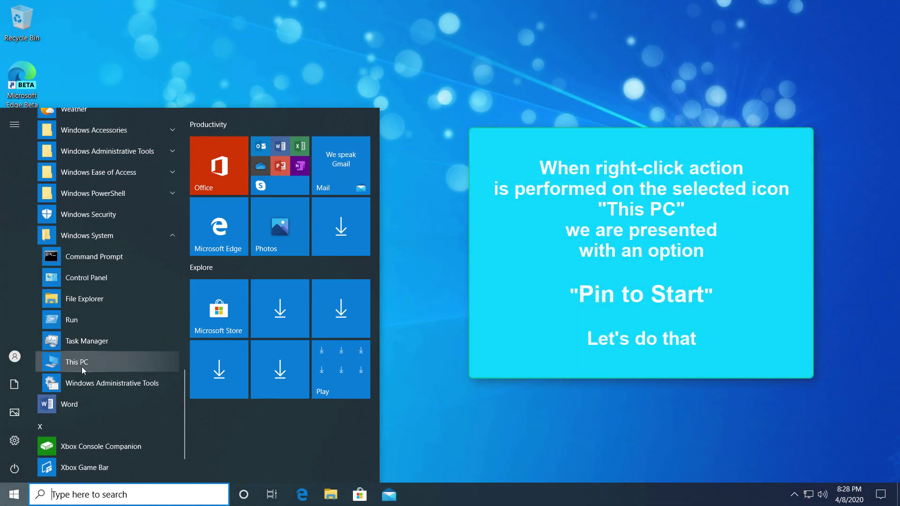
pyautogui.rightClick(53, 362)
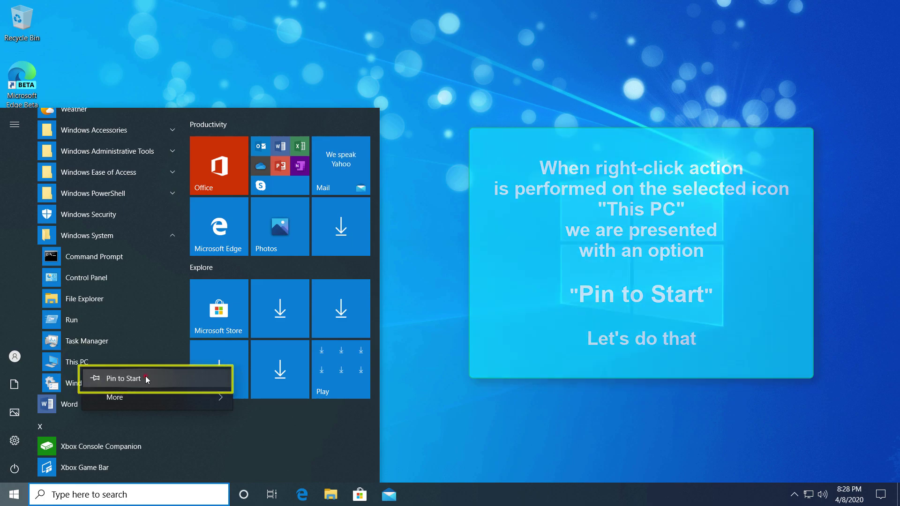
pyautogui.click(146, 378)
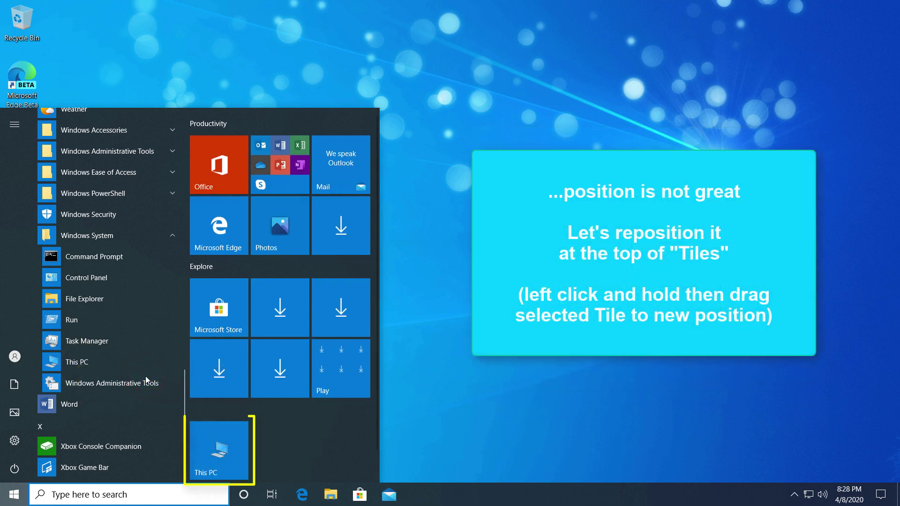
pyautogui.moveTo(238, 463); pyautogui.dragTo(239, 133)
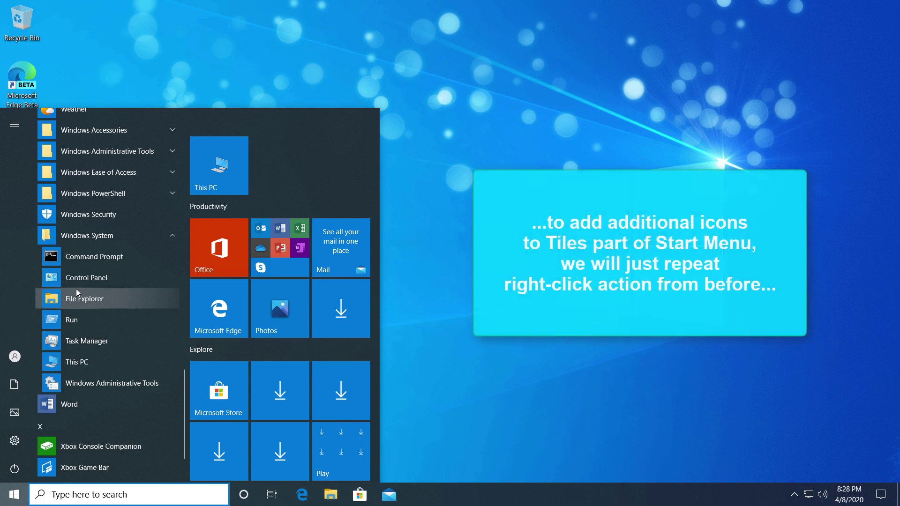
# Pin Windows Administrative Tools and Control Panel from the Windows System folder to Start.
pyautogui.rightClick(125, 380)
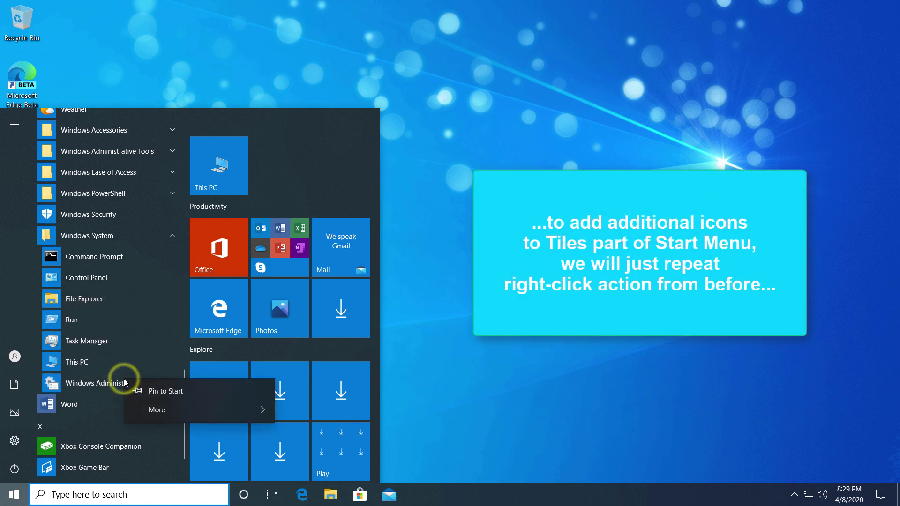
pyautogui.click(143, 392)
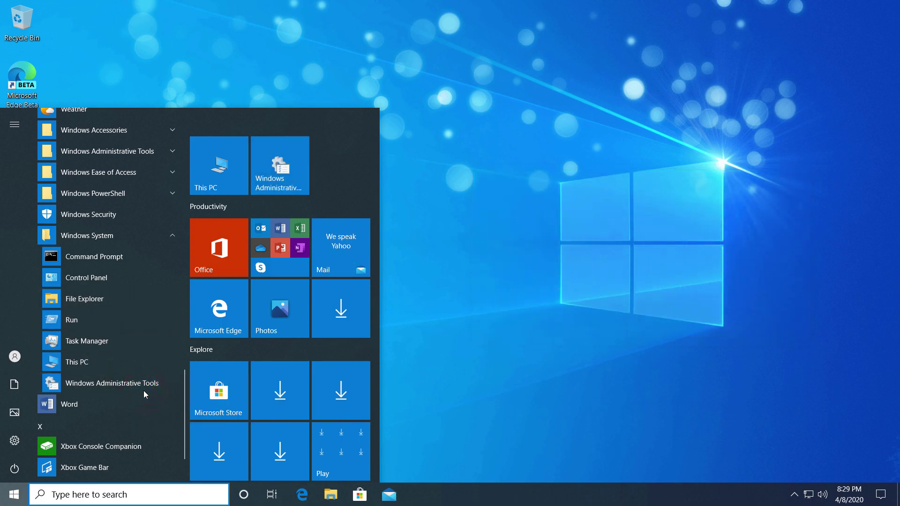
pyautogui.rightClick(104, 277)
pyautogui.click(132, 293)
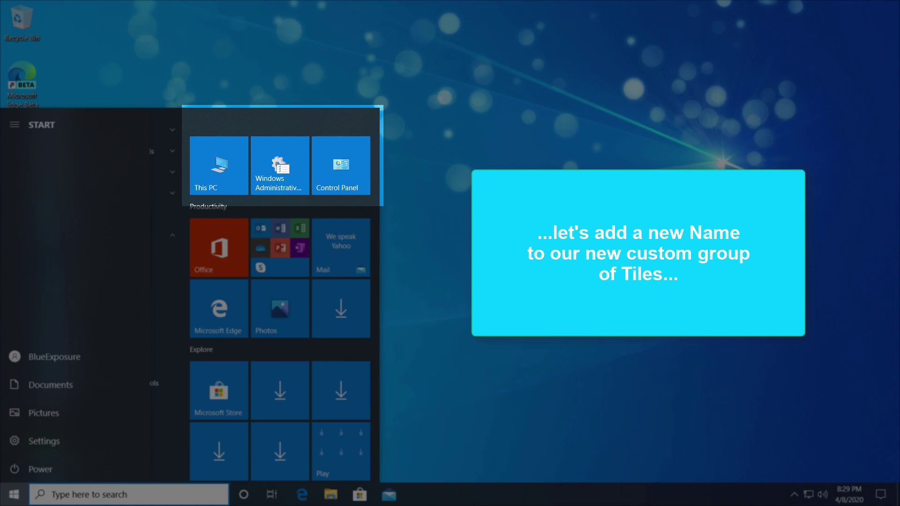
# Name the new tile group containing This PC "My Computer".
pyautogui.click(210, 129)
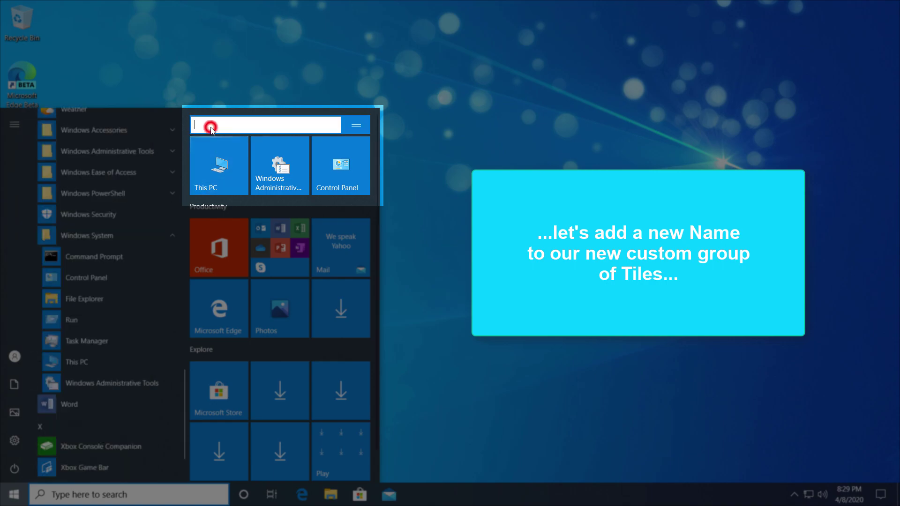
pyautogui.write('My Computer')
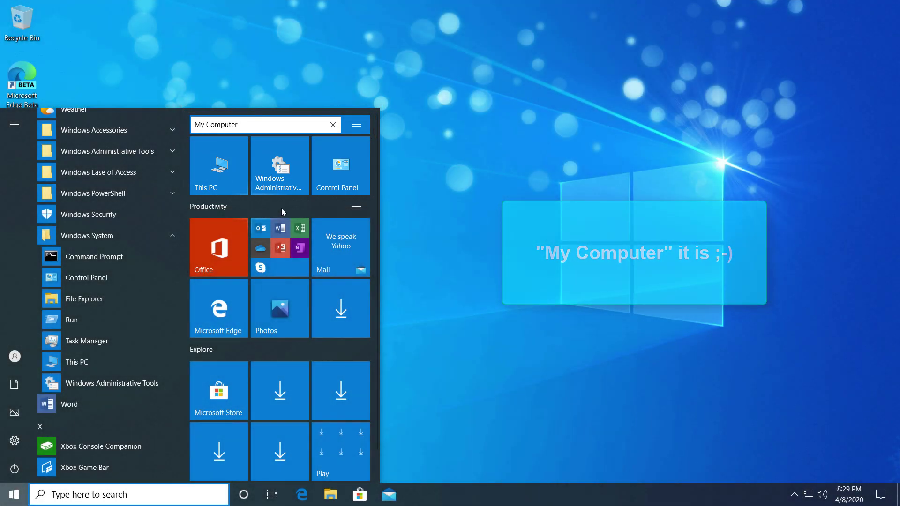
pyautogui.click(452, 210)
# Uninstall the Store Office app from its Start tile and unpin the Photos tile.
pyautogui.click(14, 495)
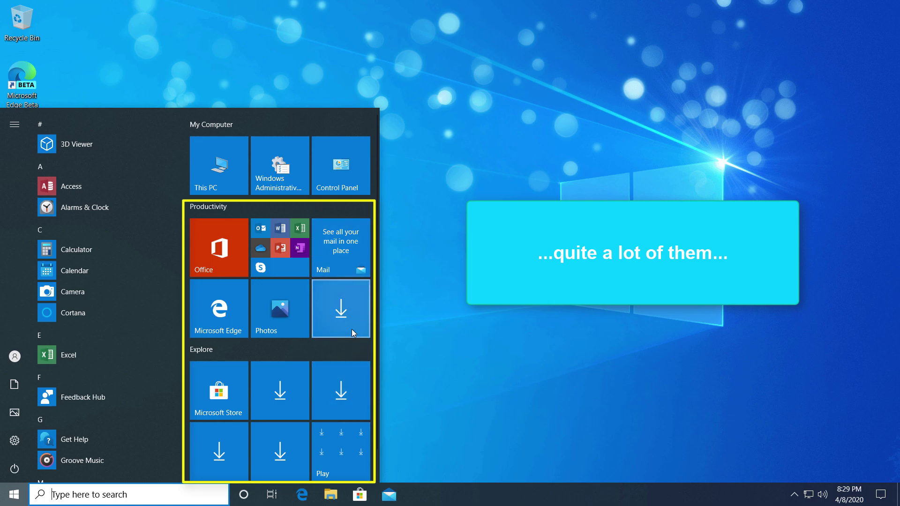
pyautogui.rightClick(229, 261)
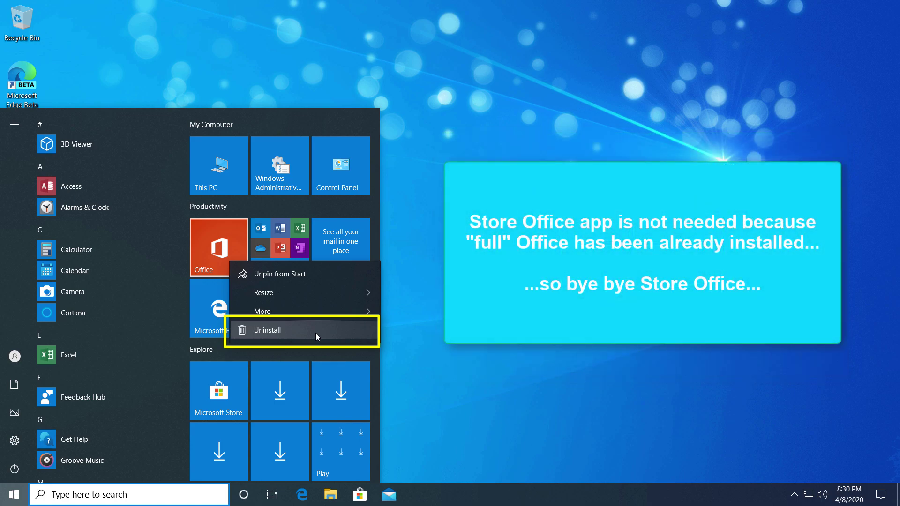
pyautogui.click(316, 333)
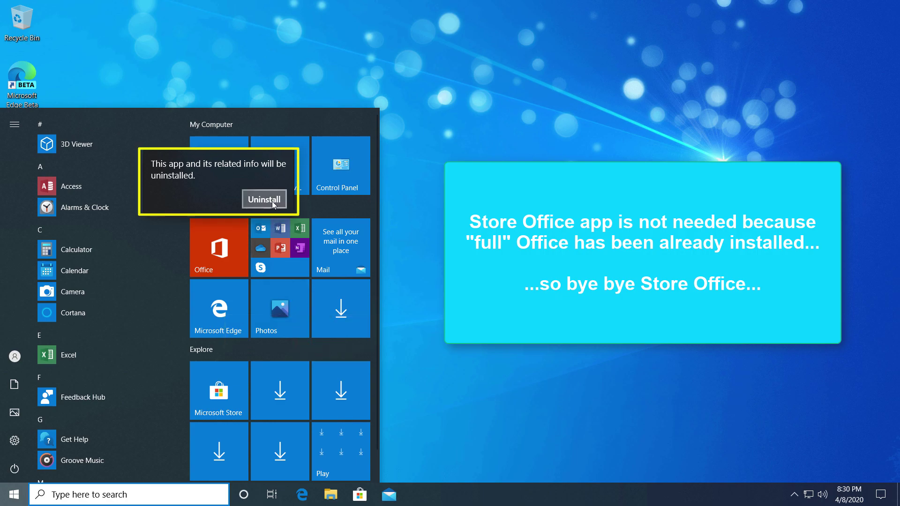
pyautogui.click(272, 201)
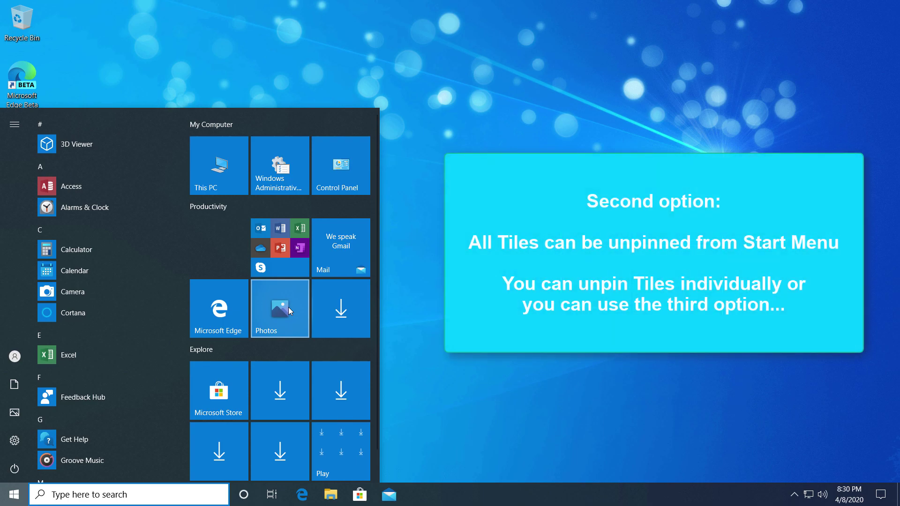
pyautogui.rightClick(288, 307)
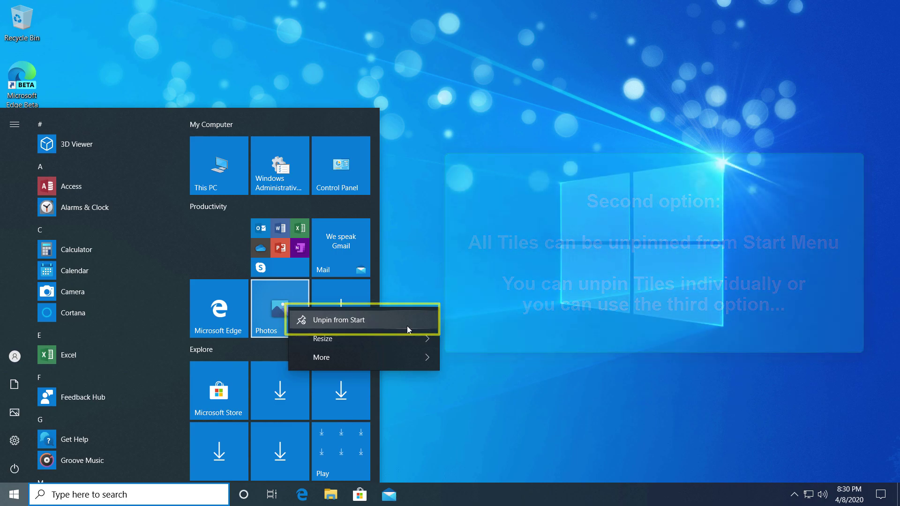
pyautogui.click(408, 327)
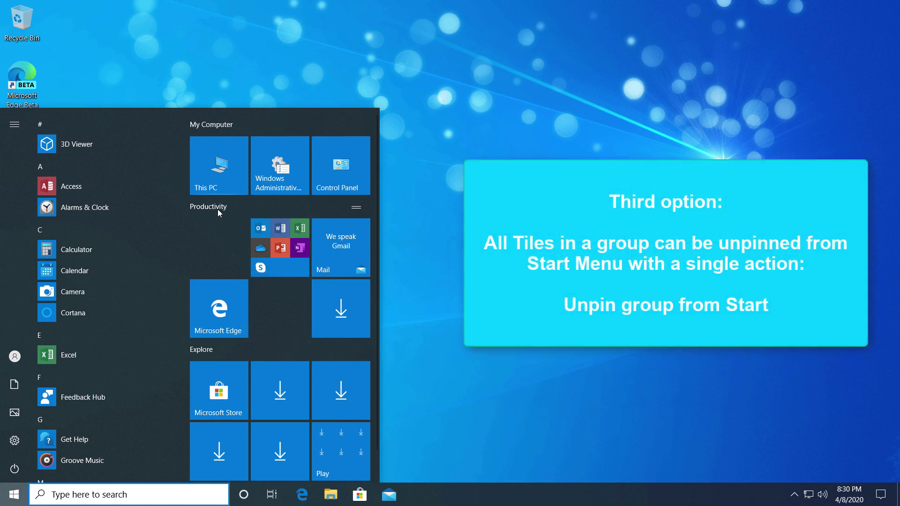
# Unpin the entire Productivity and Explore tile groups from Start.
pyautogui.rightClick(218, 209)
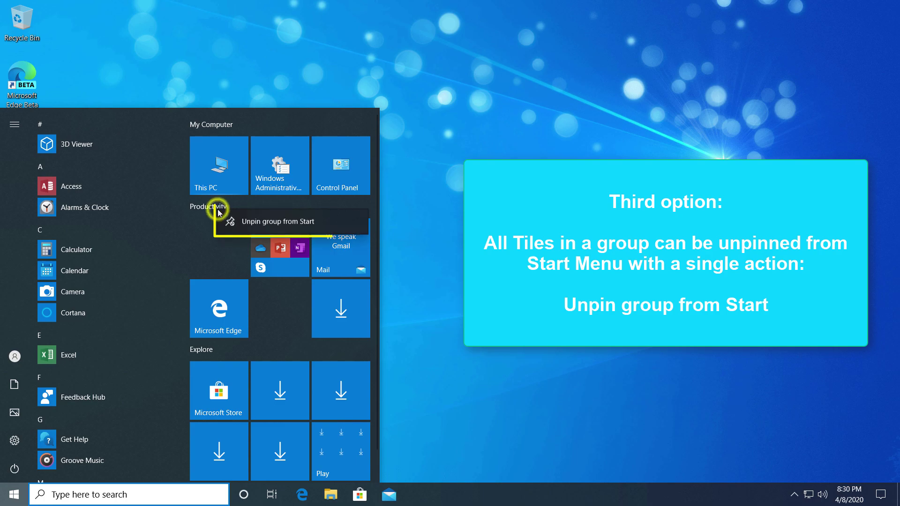
pyautogui.click(336, 221)
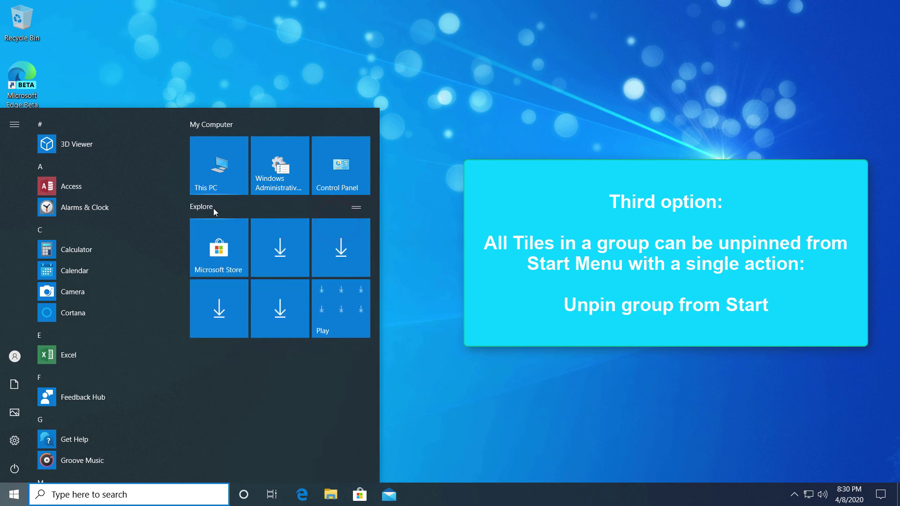
pyautogui.rightClick(214, 209)
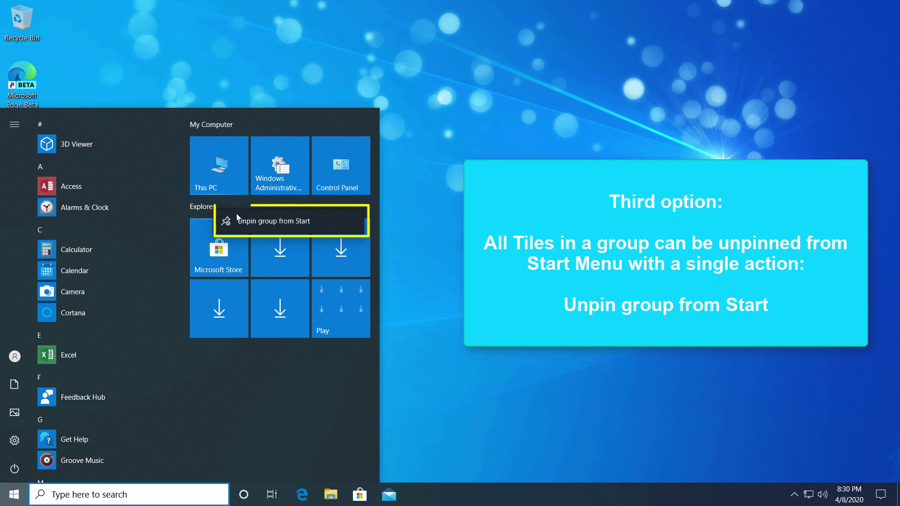
pyautogui.click(286, 220)
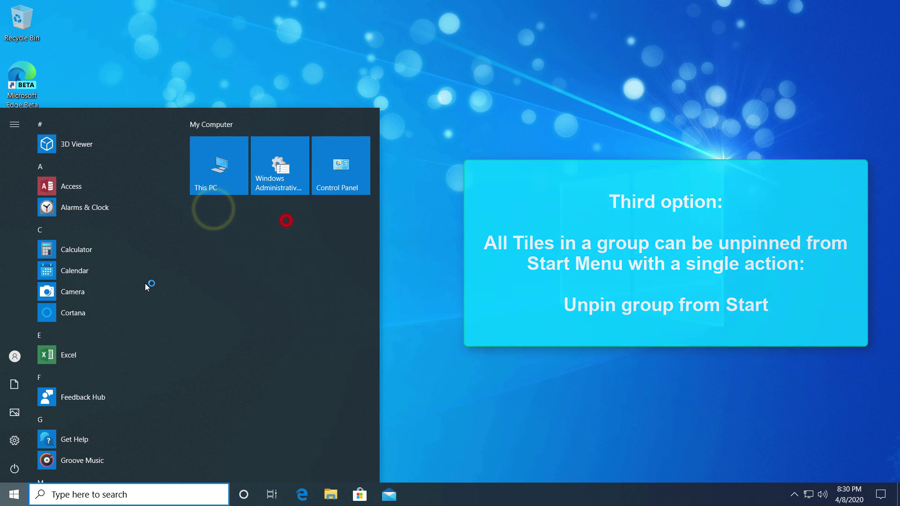
pyautogui.press('Escape')
# Pin Devices and Printers from the Hardware and Sound category of Control Panel to Start.
pyautogui.click(15, 495)
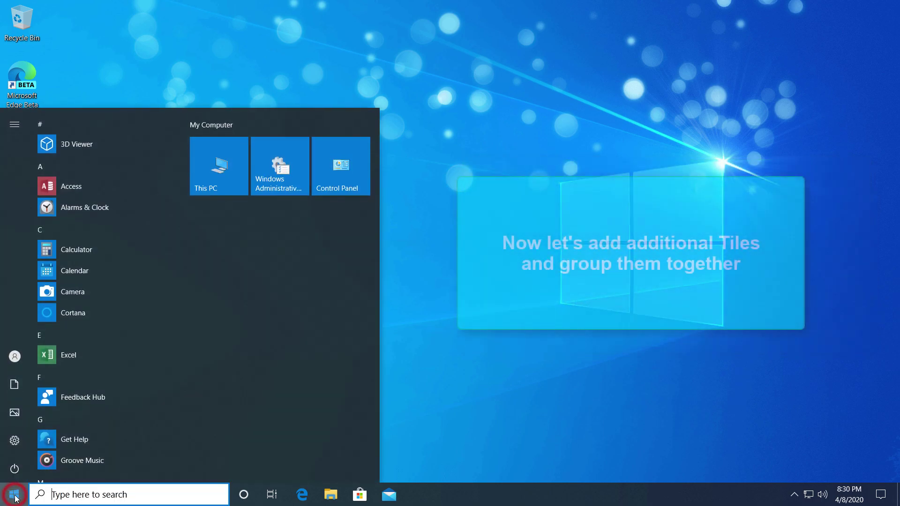
pyautogui.click(328, 174)
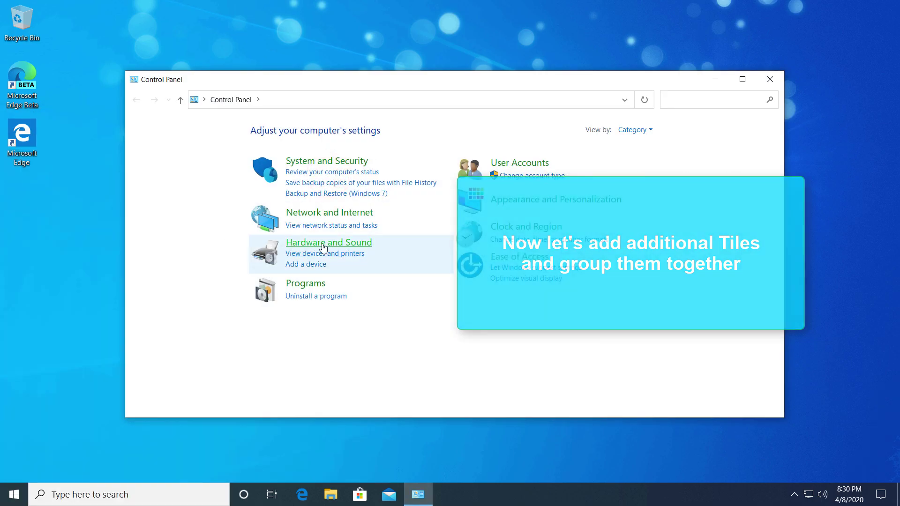
pyautogui.click(323, 245)
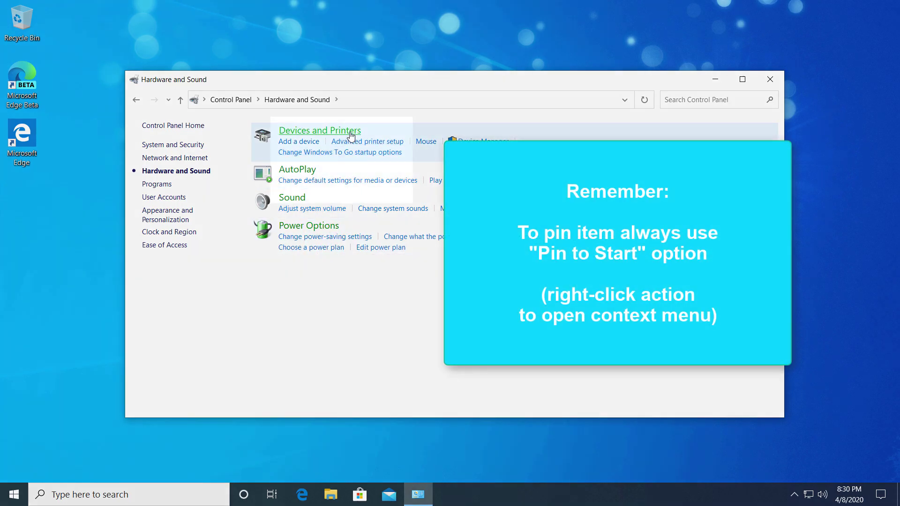
pyautogui.rightClick(349, 136)
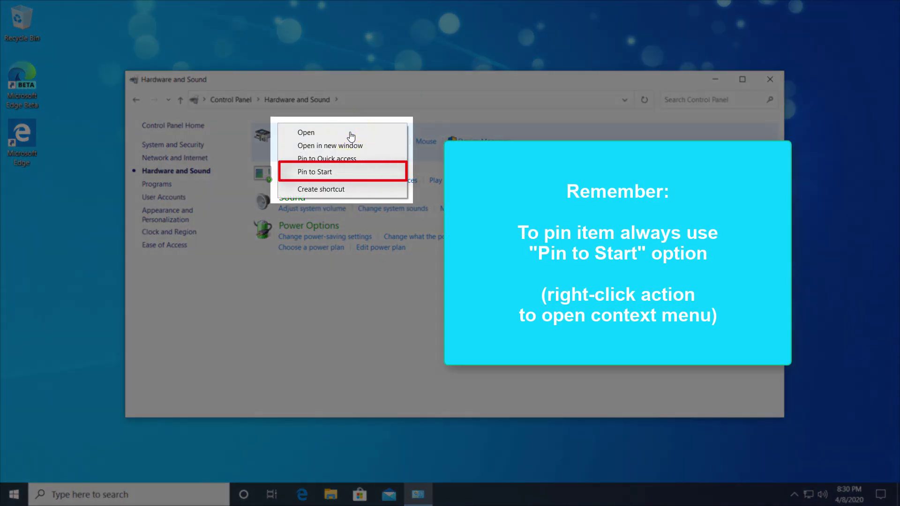
pyautogui.click(350, 171)
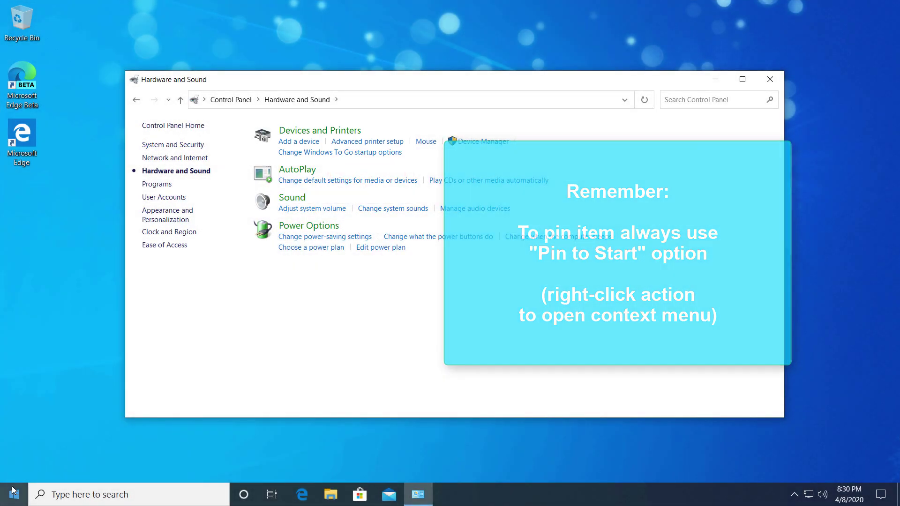
# Rearrange the My Computer tiles with Devices and Printers below This PC, Control Panel beside This PC, and Windows Administrative Tools ending the second row.
pyautogui.click(13, 491)
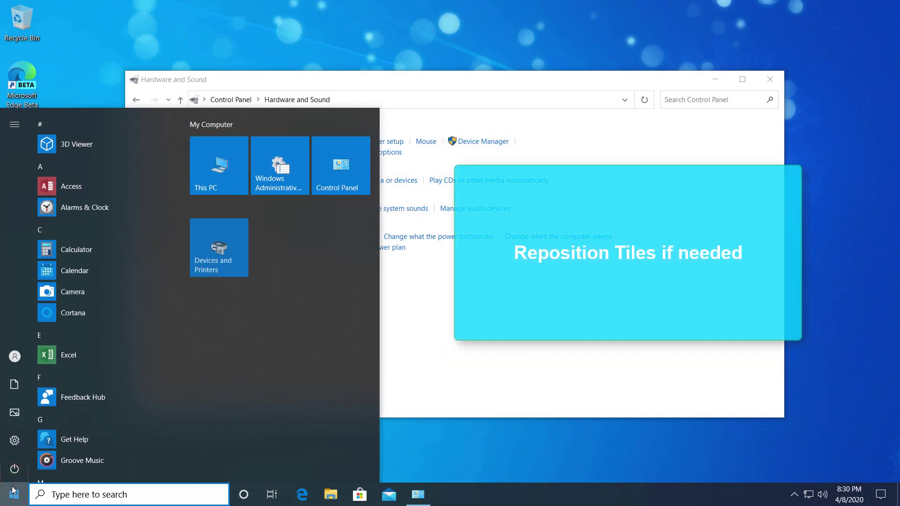
pyautogui.moveTo(223, 251); pyautogui.dragTo(224, 186)
pyautogui.moveTo(283, 177); pyautogui.dragTo(333, 237)
pyautogui.moveTo(330, 188); pyautogui.dragTo(276, 187)
pyautogui.click(428, 302)
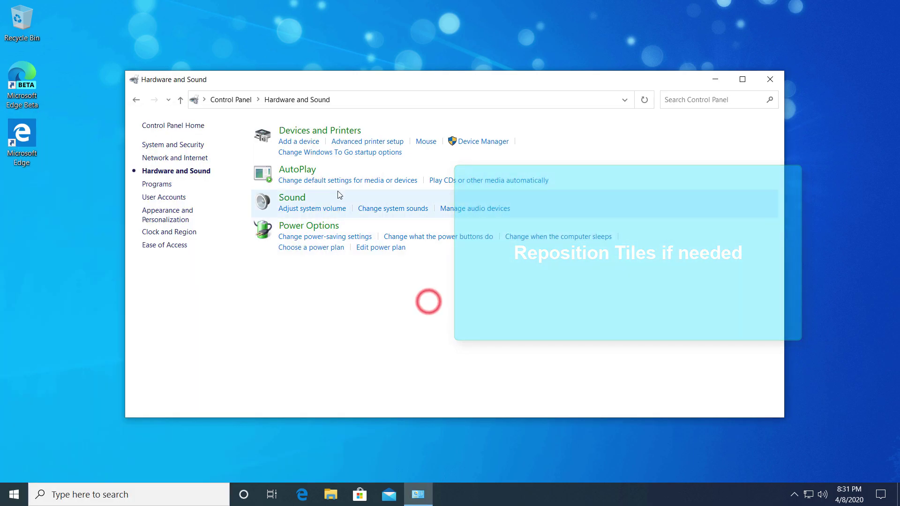
# Pin Programs and Features from Control Panel's Programs category and Resource Monitor to Start, placing both in the My Computer group.
pyautogui.click(244, 99)
pyautogui.click(309, 284)
pyautogui.press('super')
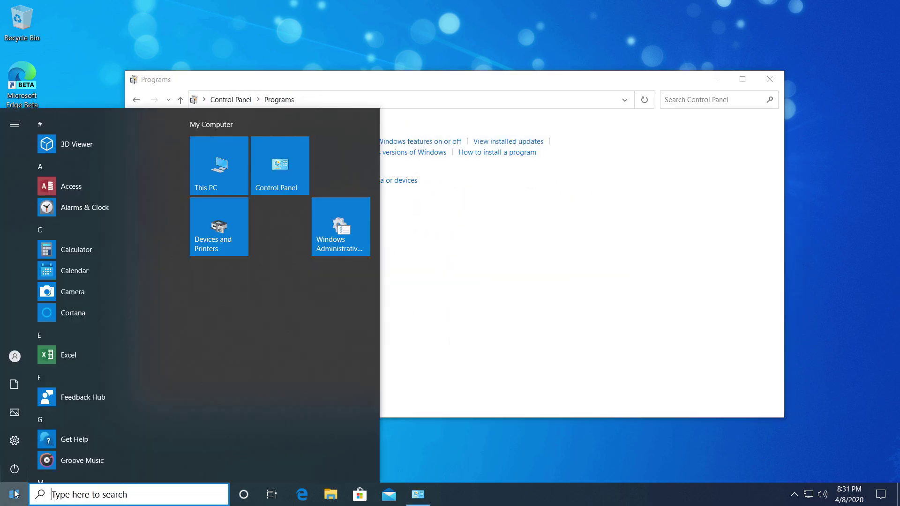
pyautogui.write('resource')
pyautogui.click(263, 321)
pyautogui.press('Escape')
# Pin Calculator and Microsoft Solitaire Collection to Start in a new group below My Computer.
pyautogui.rightClick(84, 259)
pyautogui.click(125, 268)
pyautogui.scroll(-5, 125, 380)
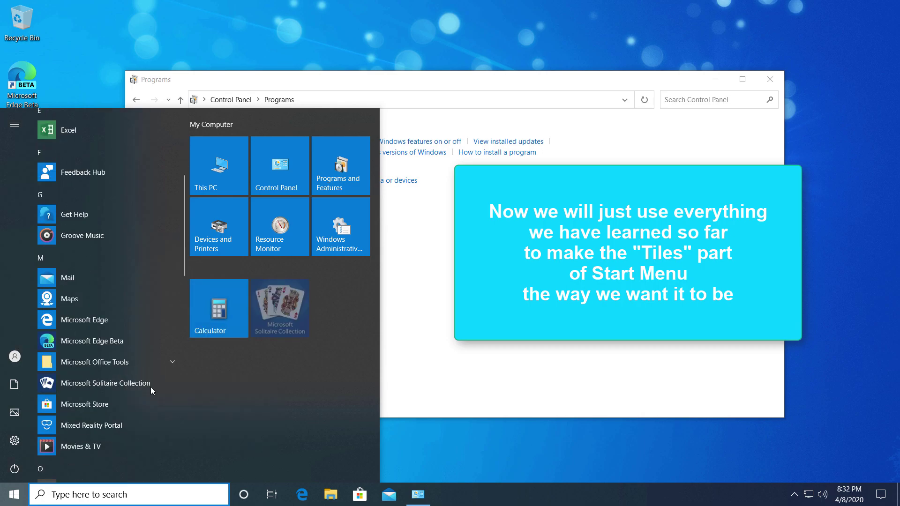
pyautogui.moveTo(220, 358); pyautogui.dragTo(220, 359)
# Add Notepad, Paint and Snipping Tool from the Windows Accessories folder to the tile group with Calculator.
pyautogui.scroll(-10, 74, 404)
pyautogui.click(81, 393)
pyautogui.scroll(-2, 81, 393)
pyautogui.rightClick(110, 422)
pyautogui.click(133, 428)
pyautogui.scroll(-2, 100, 412)
pyautogui.moveTo(100, 411); pyautogui.dragTo(202, 409)
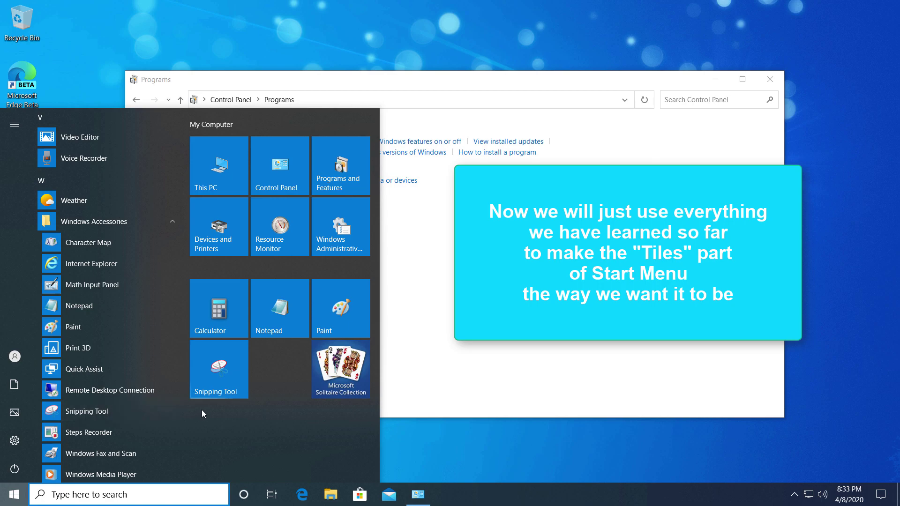
# Add Remote Desktop Connection to the group with Calculator and name that group "Tools".
pyautogui.scroll(-1, 111, 376)
pyautogui.click(211, 267)
pyautogui.write('Tools')
pyautogui.click(241, 448)
# Pin Word, Excel, Access, Outlook, PowerPoint, Publisher and Skype for Business to Start in a new group below Tools.
pyautogui.click(94, 165)
pyautogui.scroll(5, 92, 288)
pyautogui.rightClick(92, 288)
pyautogui.click(110, 300)
pyautogui.rightClick(74, 246)
pyautogui.click(93, 257)
pyautogui.scroll(10, 97, 262)
pyautogui.rightClick(96, 337)
pyautogui.rightClick(75, 174)
pyautogui.click(99, 194)
pyautogui.scroll(-12, 100, 226)
pyautogui.rightClick(125, 337)
pyautogui.click(141, 348)
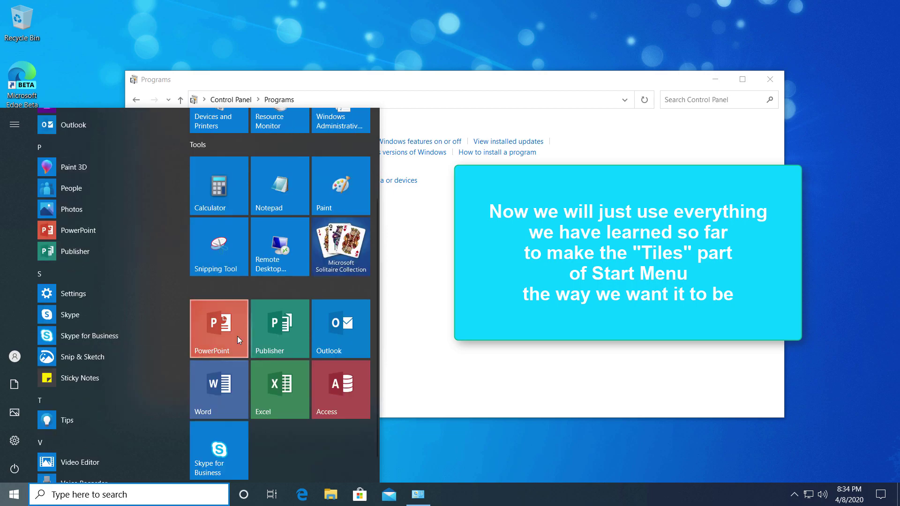
# Rearrange the Office tiles into rows: Word, Excel, Outlook; PowerPoint, Access; Skype for Business, Publisher.
pyautogui.moveTo(261, 376); pyautogui.dragTo(280, 300)
pyautogui.scroll(-5, 114, 369)
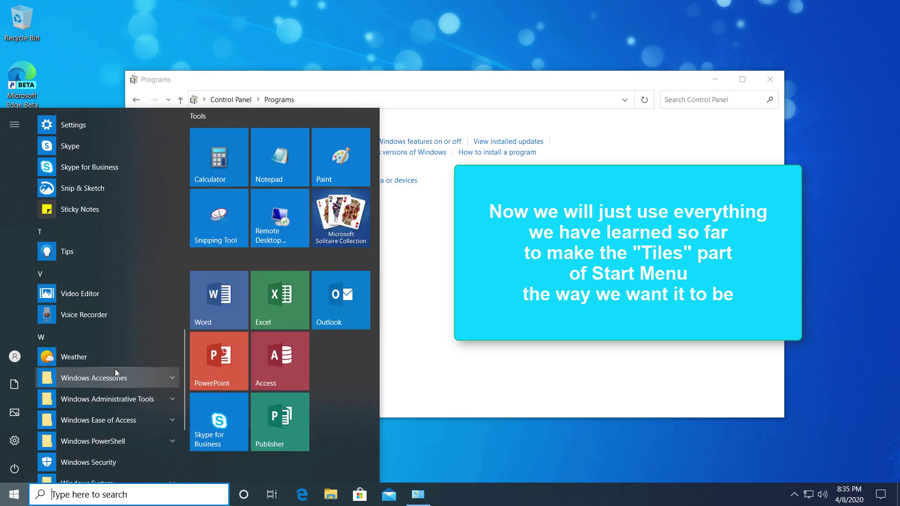
# Add Spreadsheet Compare and the second Skype for Business tool to the Office tiles, placing both in the third row and Publisher beside Access.
pyautogui.scroll(10, 114, 369)
pyautogui.moveTo(100, 342); pyautogui.dragTo(351, 428)
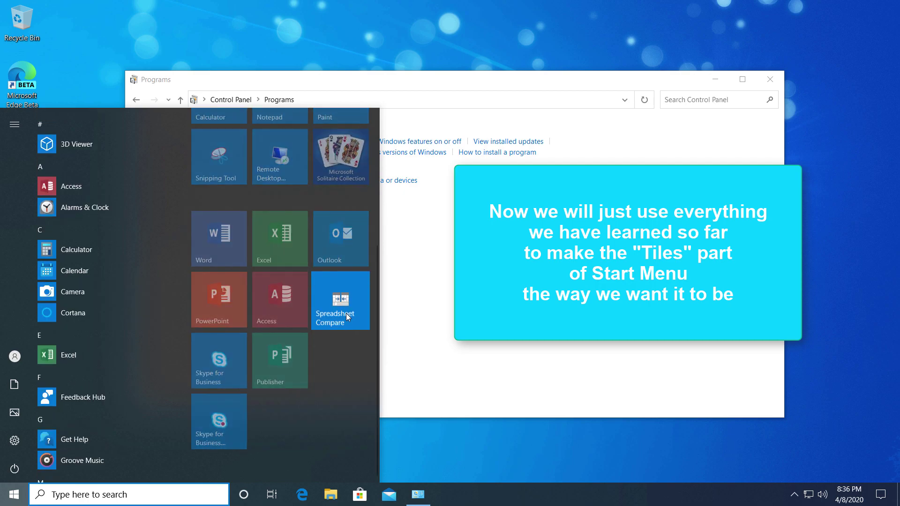
pyautogui.moveTo(346, 313)
pyautogui.mouseDown()
pyautogui.moveTo(294, 368)
pyautogui.moveTo(353, 306)
pyautogui.mouseUp()
pyautogui.moveTo(219, 422); pyautogui.dragTo(280, 363)
pyautogui.scroll(2, 226, 421)
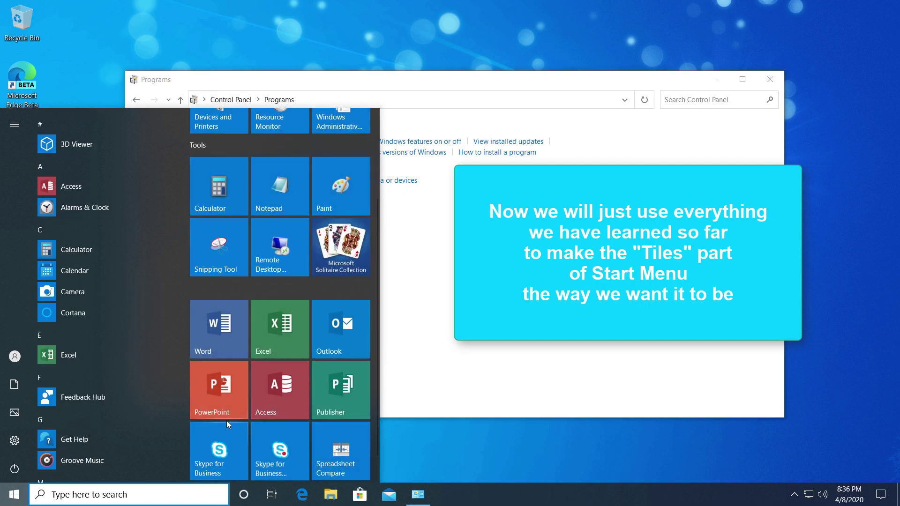
# Name the tile group containing the Office apps "Office 2019" and review the finished tile groups.
pyautogui.scroll(2, 262, 328)
pyautogui.click(239, 349)
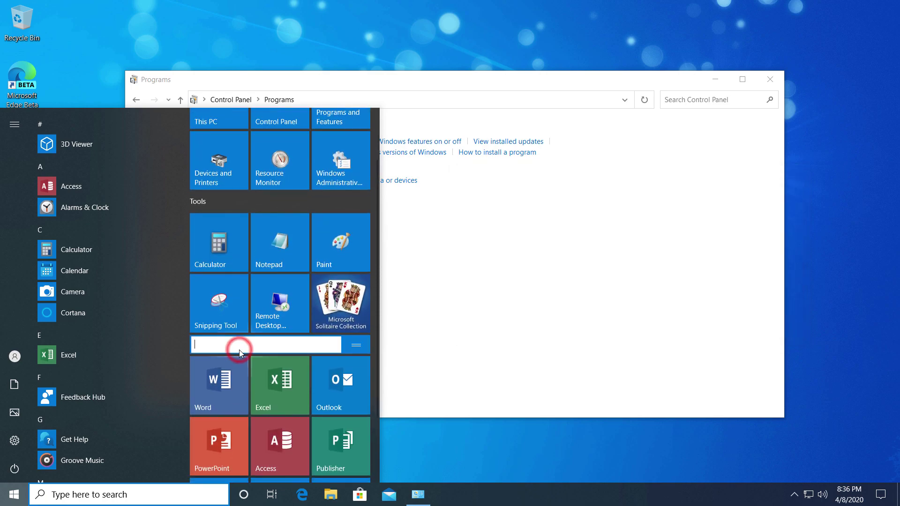
pyautogui.write('Off')
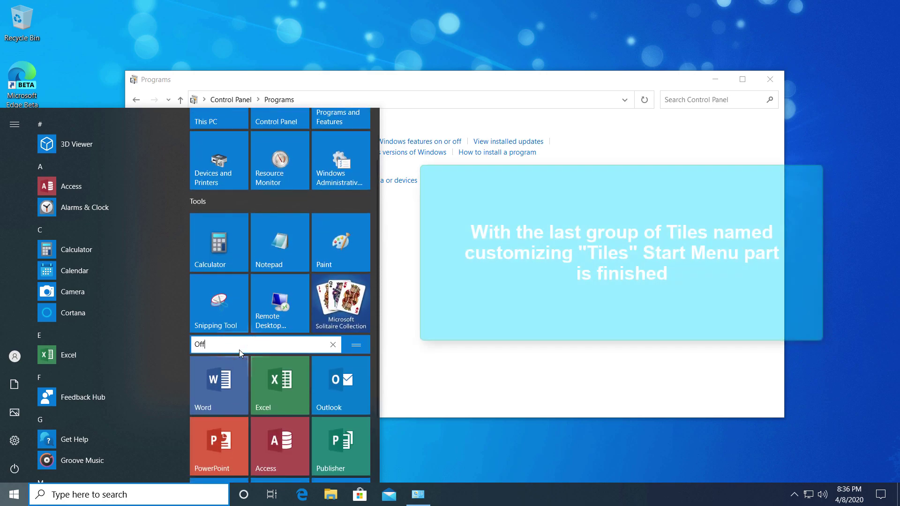
pyautogui.write('ice 2019')
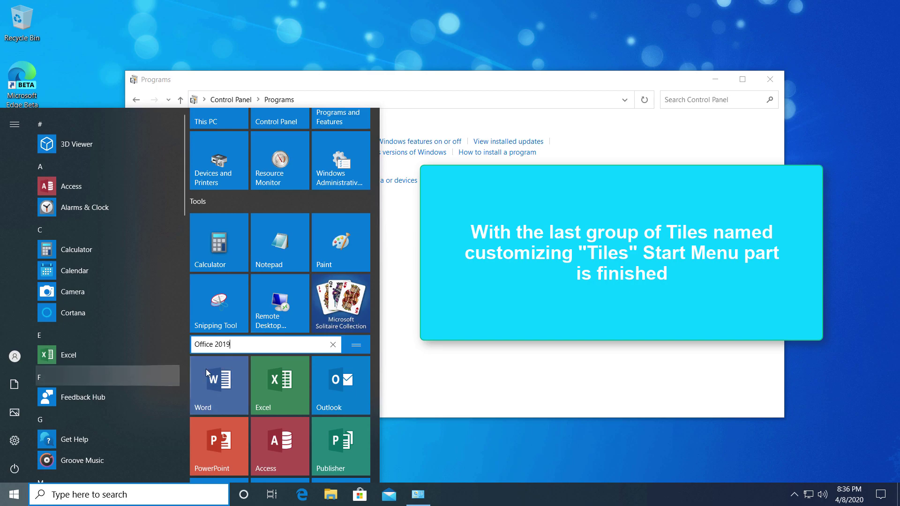
pyautogui.scroll(-10, 178, 371)
pyautogui.click(274, 202)
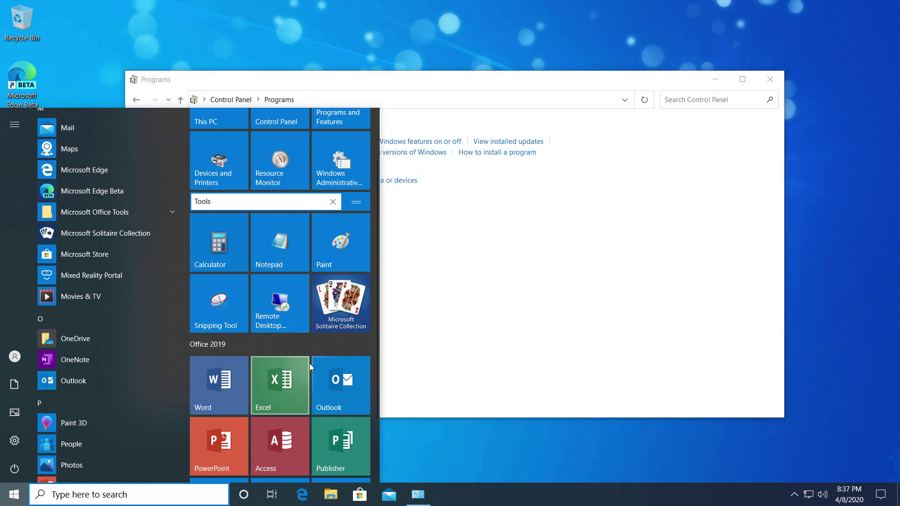
pyautogui.scroll(-3, 319, 358)
pyautogui.scroll(3, 319, 358)
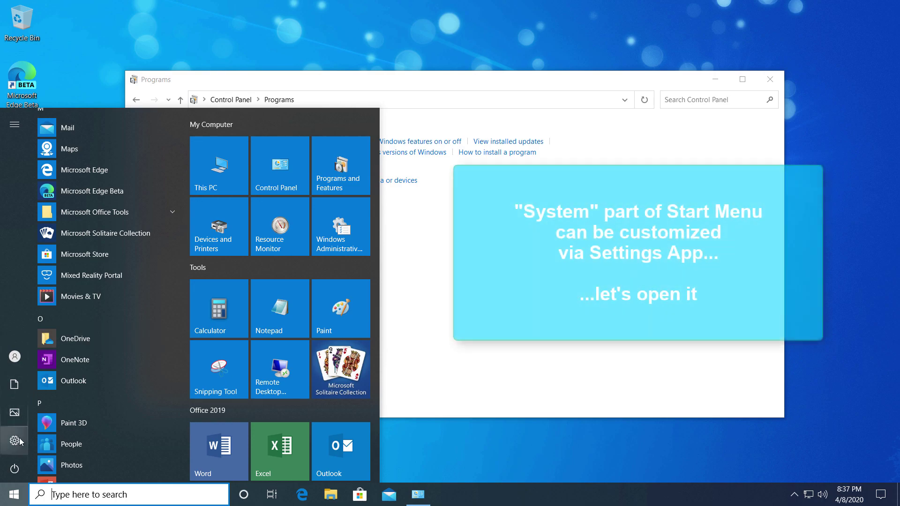
# Open the Settings app from Start and find the Start settings page by searching for "start".
pyautogui.moveTo(18, 452)
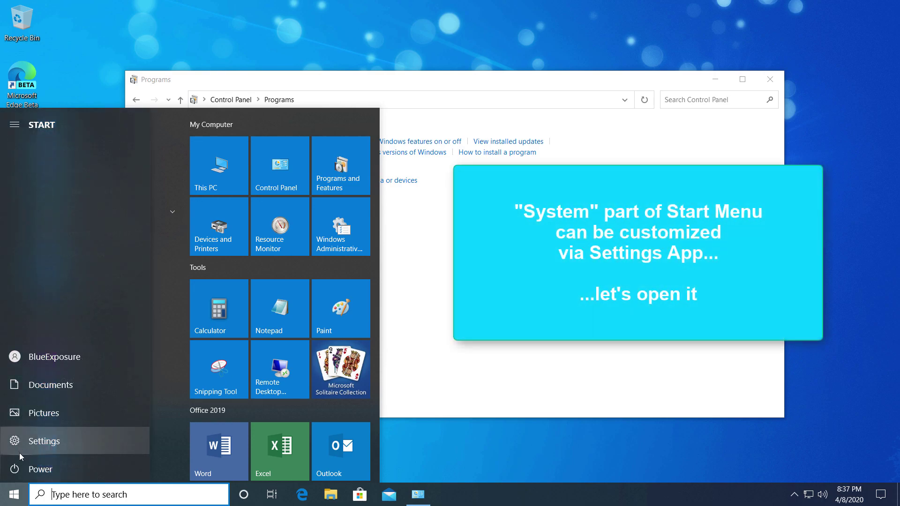
pyautogui.click(65, 446)
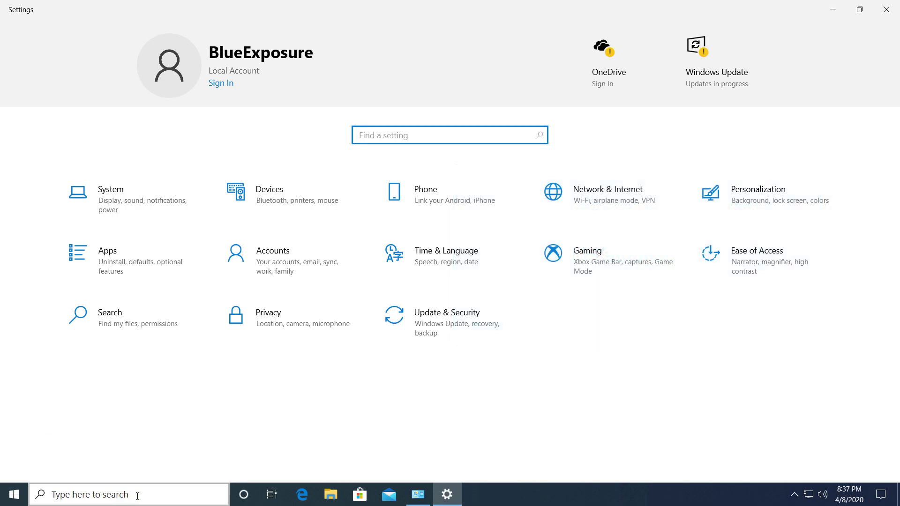
pyautogui.write('start')
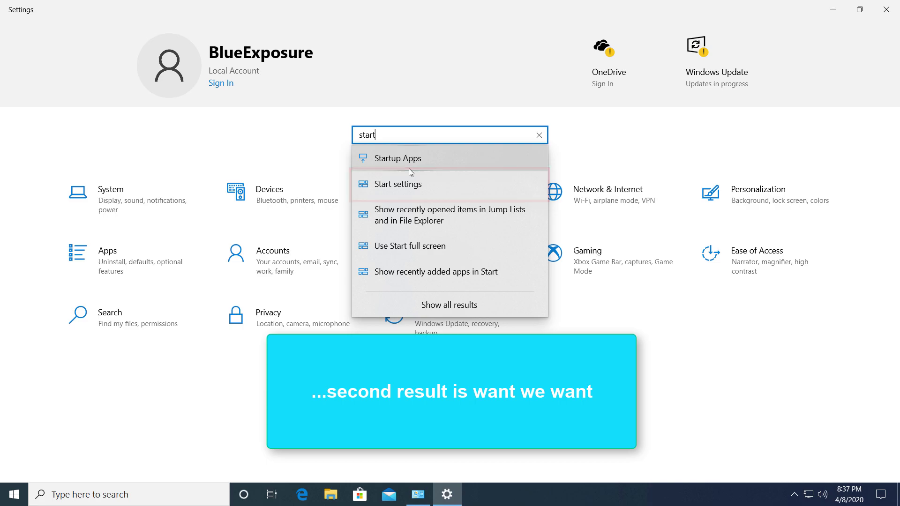
pyautogui.click(408, 181)
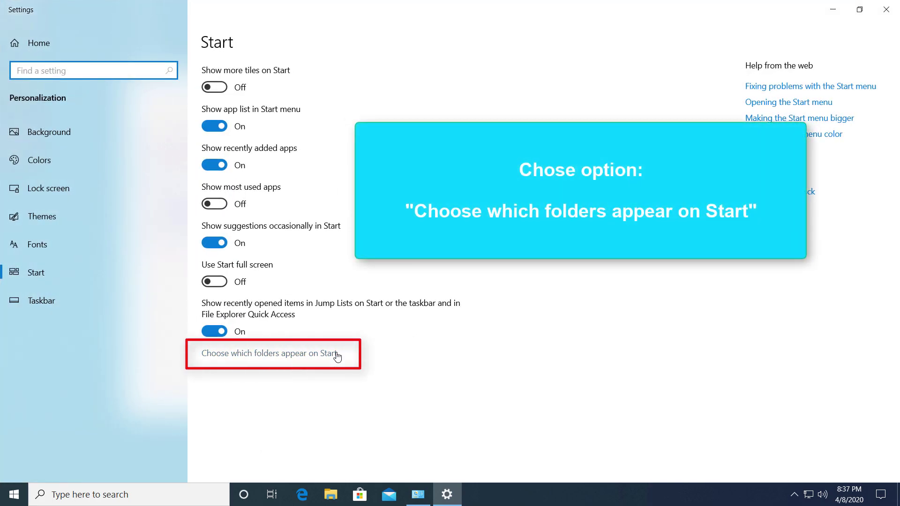
# Turn on Downloads among the folders that appear on Start and check the Start menu for it.
pyautogui.click(337, 354)
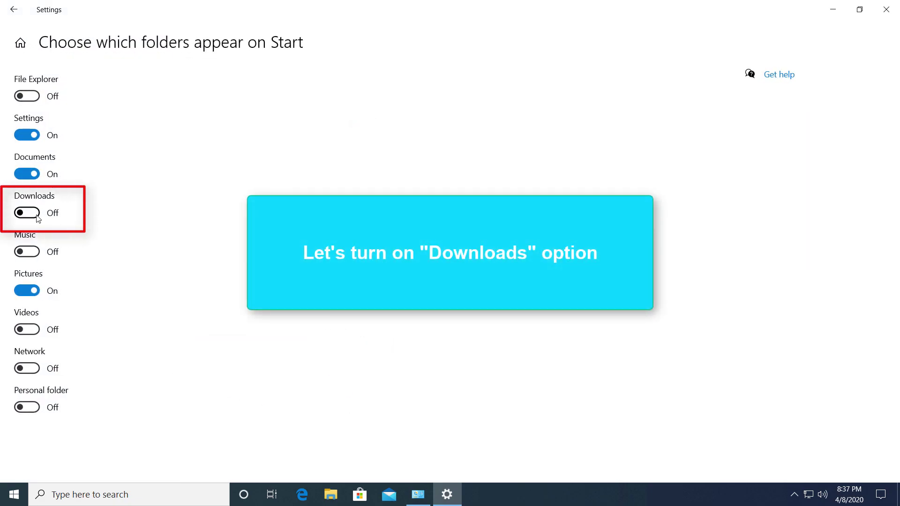
pyautogui.click(38, 216)
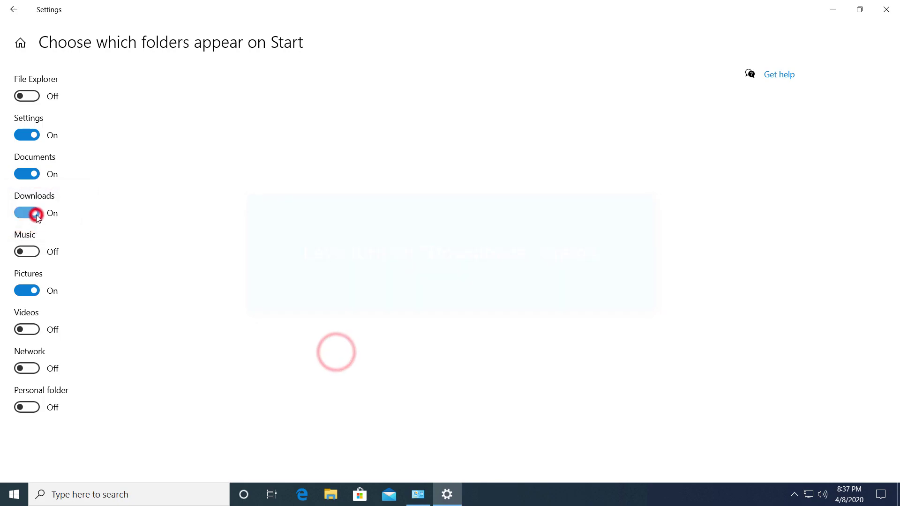
pyautogui.click(13, 501)
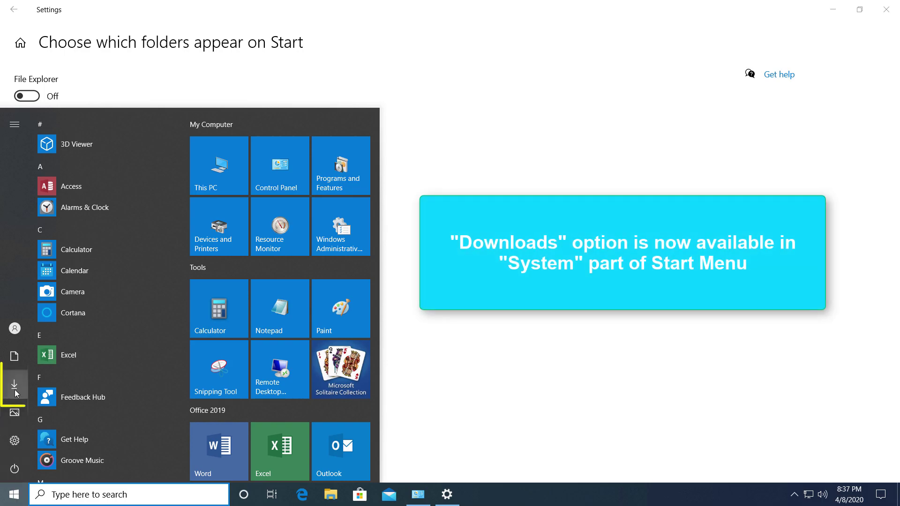
pyautogui.moveTo(15, 392)
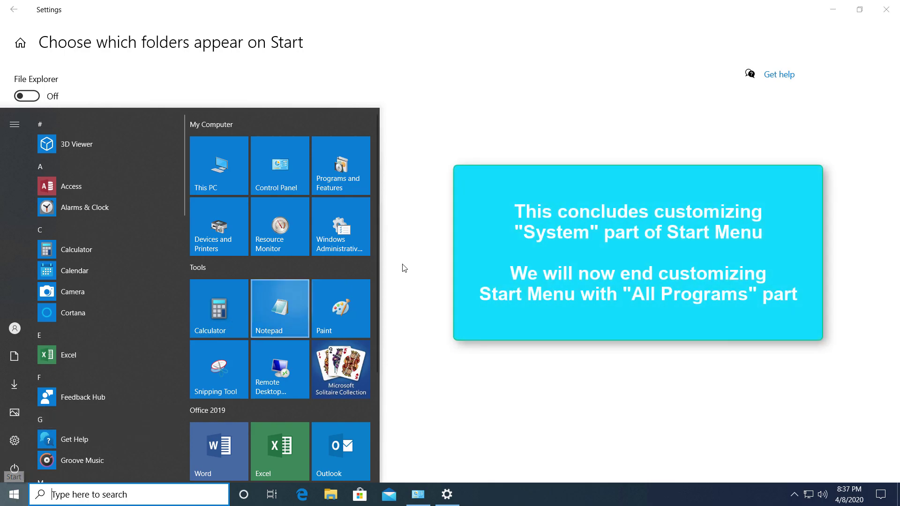
pyautogui.press('Escape')
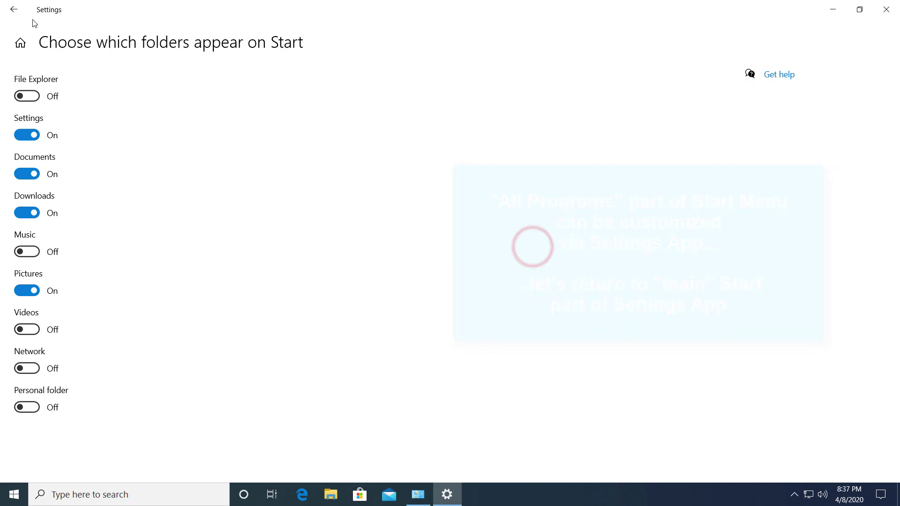
# Return to the main Start settings, turn off recently added apps and turn on most used apps.
pyautogui.click(9, 11)
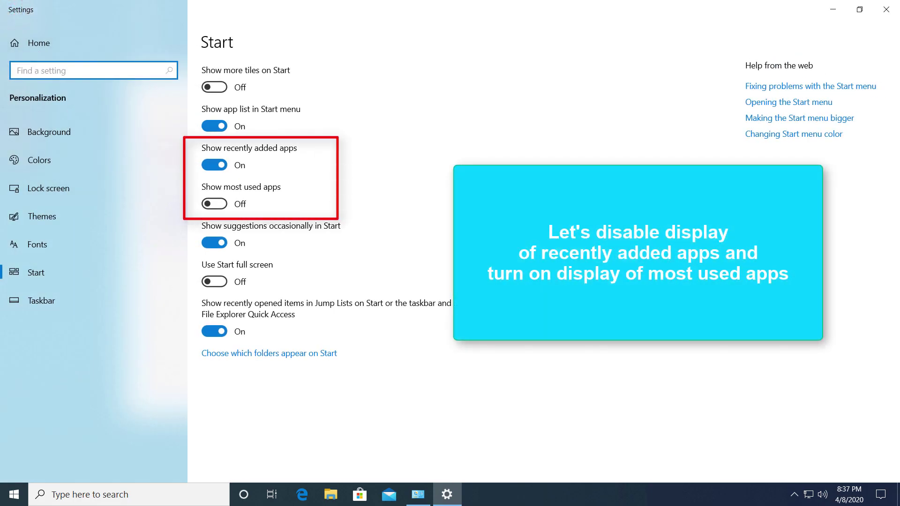
pyautogui.click(217, 166)
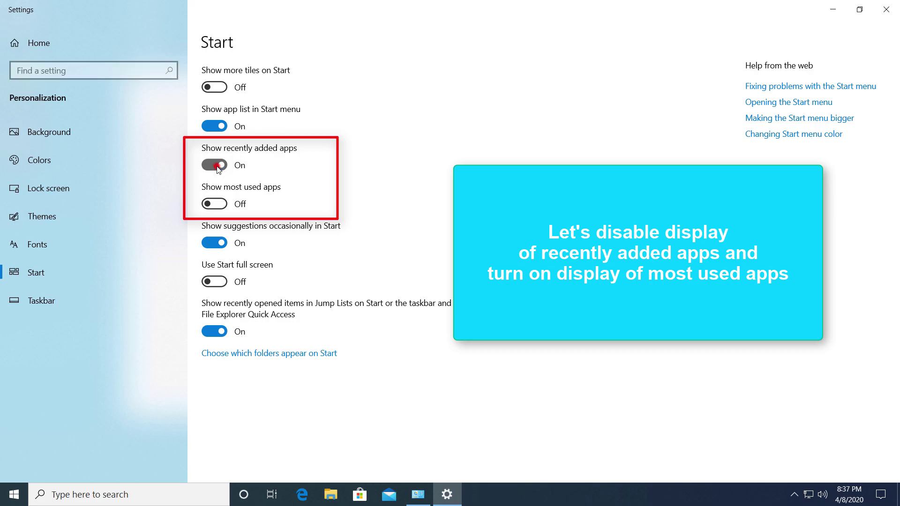
pyautogui.click(214, 203)
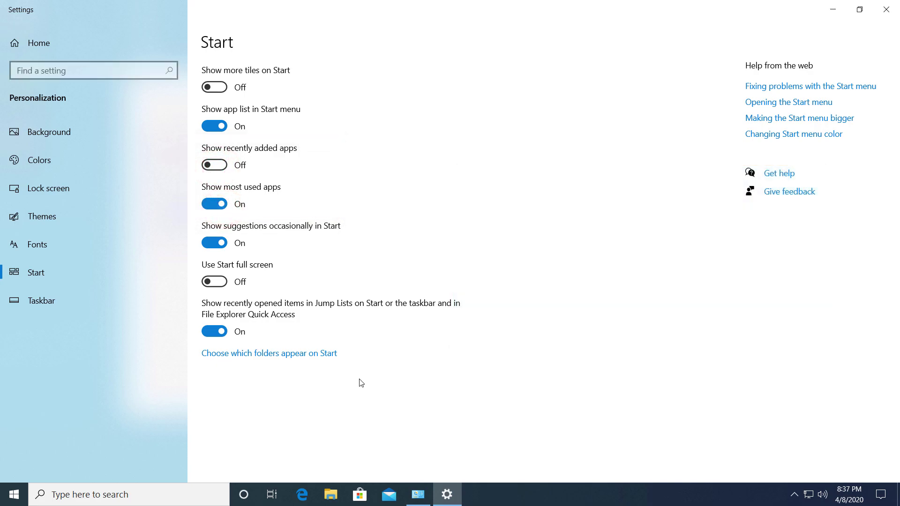
# Check the app list in the Start menu, and close the Settings and Control Panel windows.
pyautogui.click(14, 496)
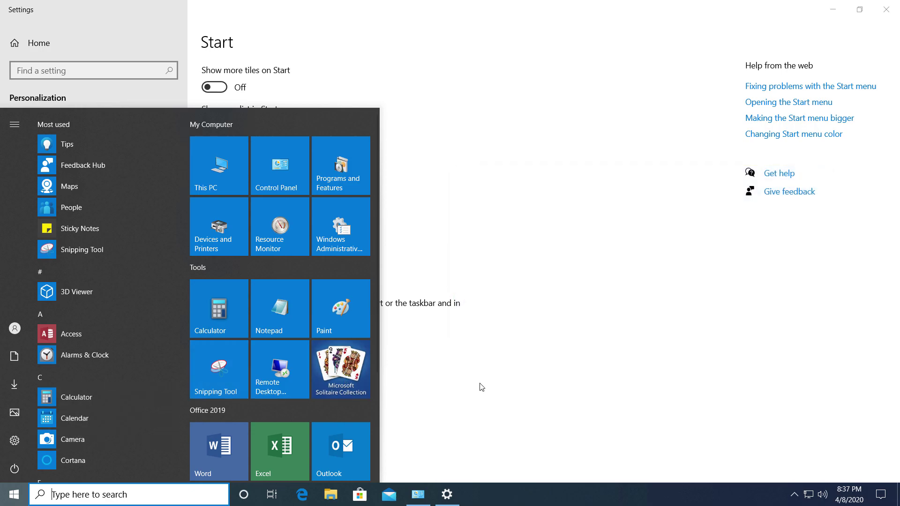
pyautogui.click(481, 387)
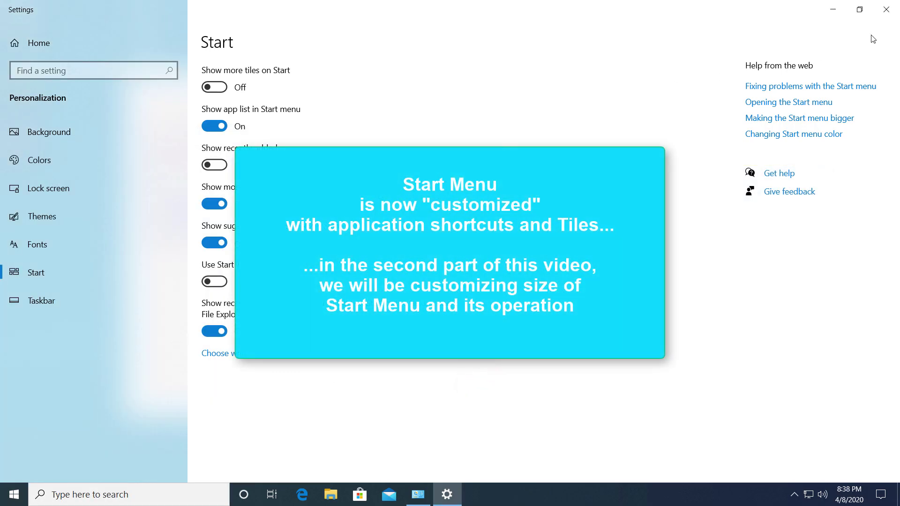
pyautogui.click(892, 20)
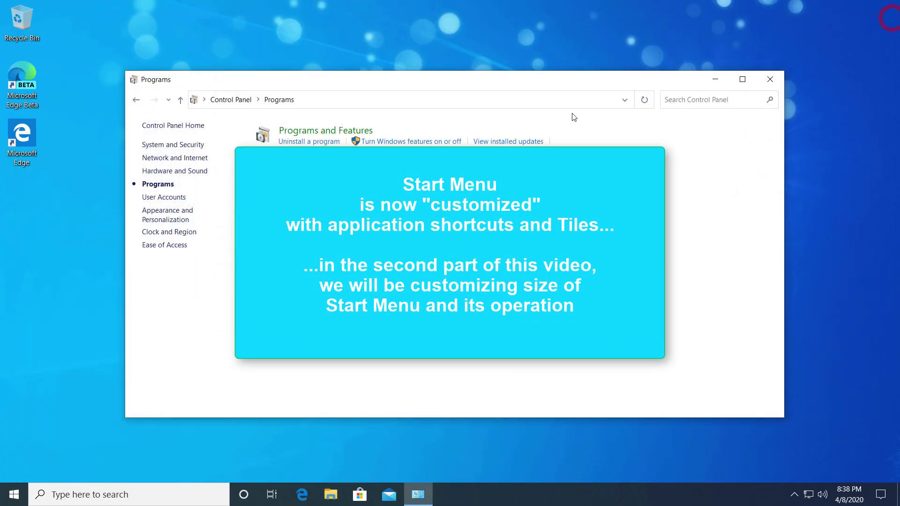
pyautogui.click(770, 79)
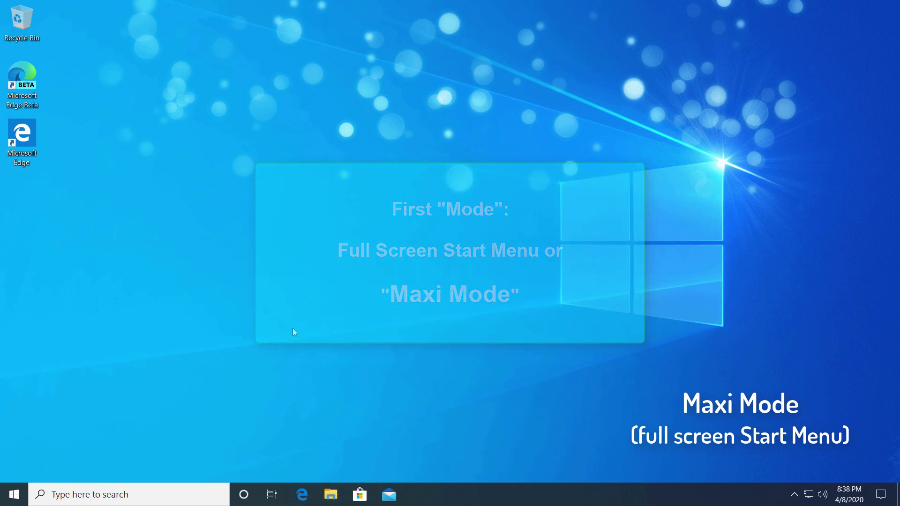
# Reopen Settings, search for "start" and open the Start settings result.
pyautogui.click(4, 498)
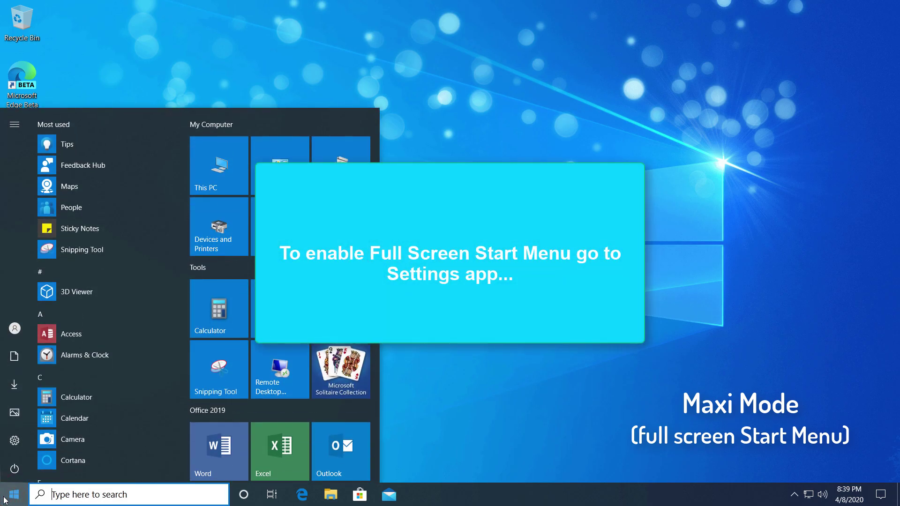
pyautogui.click(15, 441)
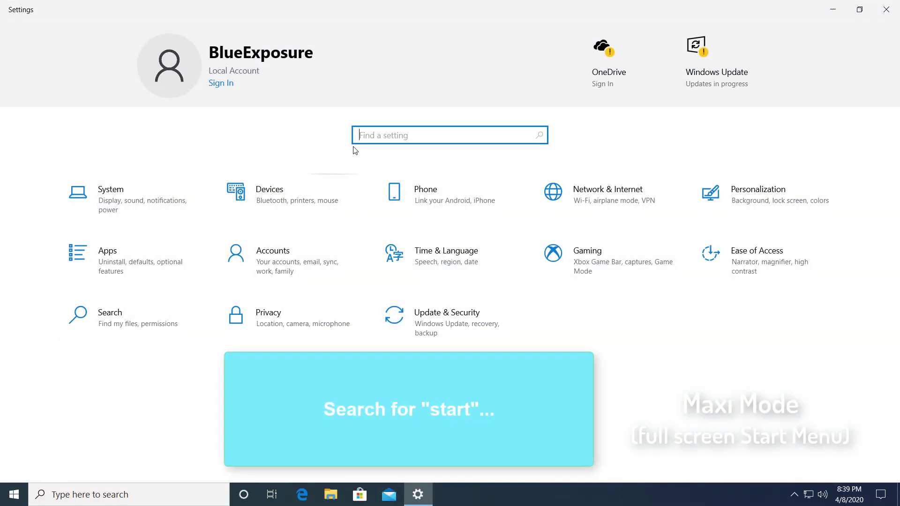
pyautogui.click(366, 141)
pyautogui.write('st')
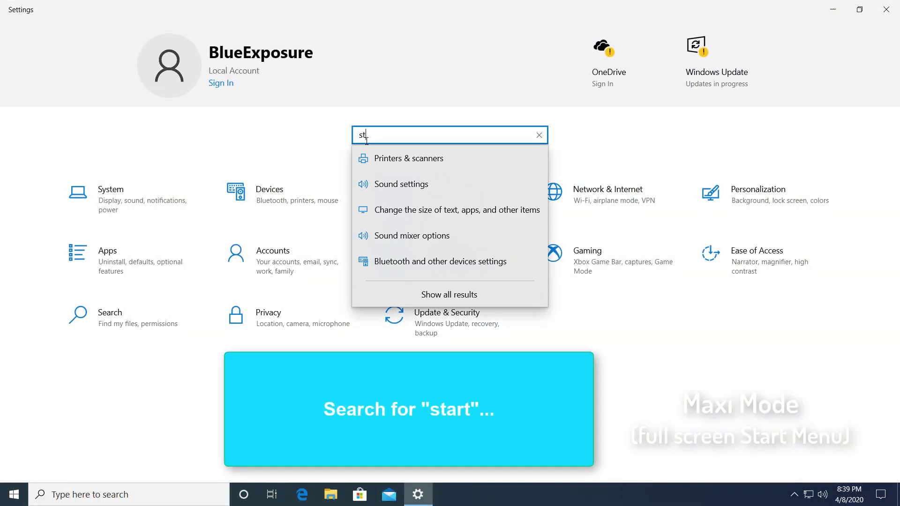
pyautogui.write('art')
pyautogui.press('Down')
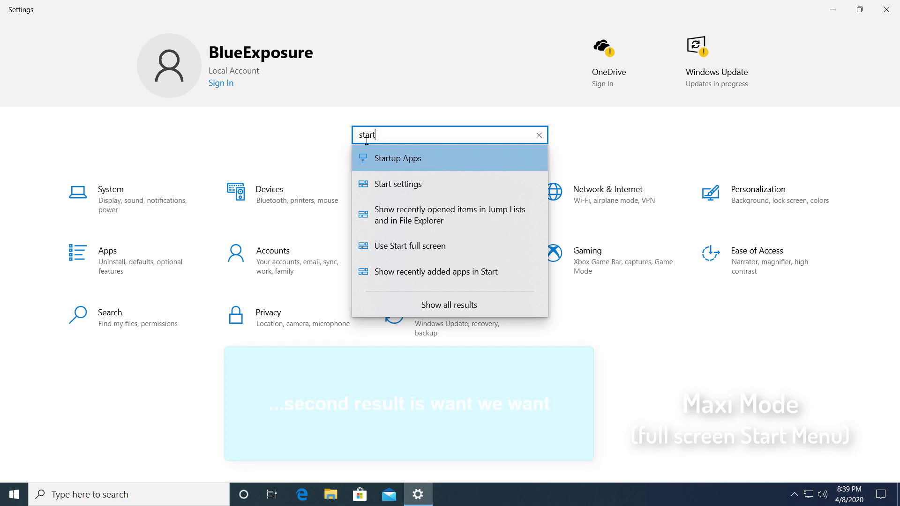
pyautogui.press('Down')
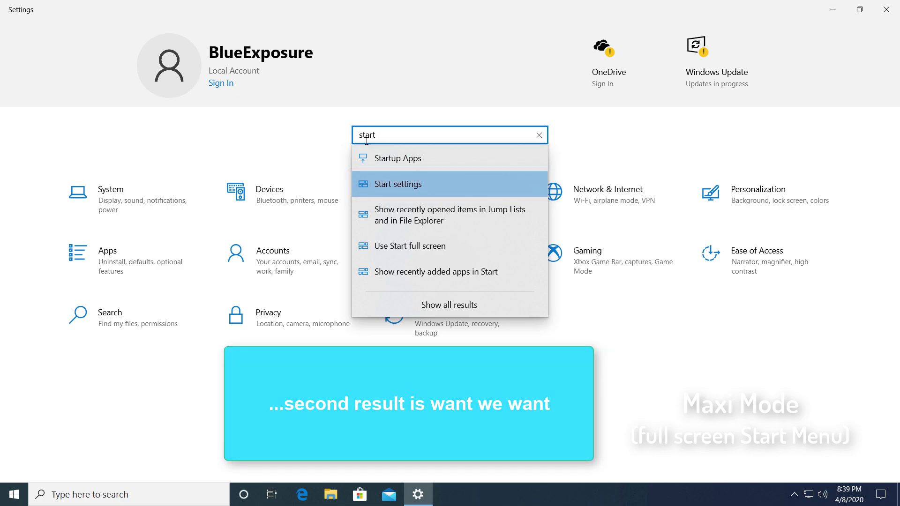
pyautogui.press('Return')
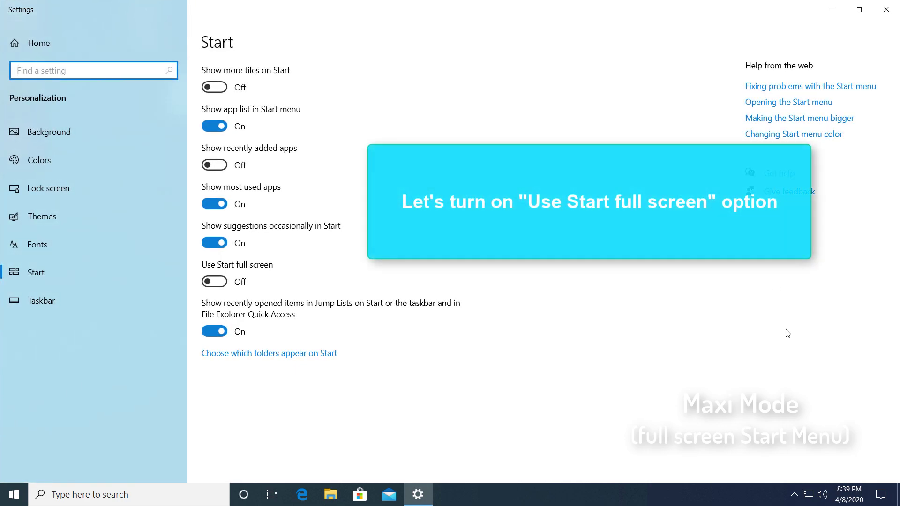
# Turn on "Use Start full screen", minimize Settings and open the Start menu.
pyautogui.click(219, 282)
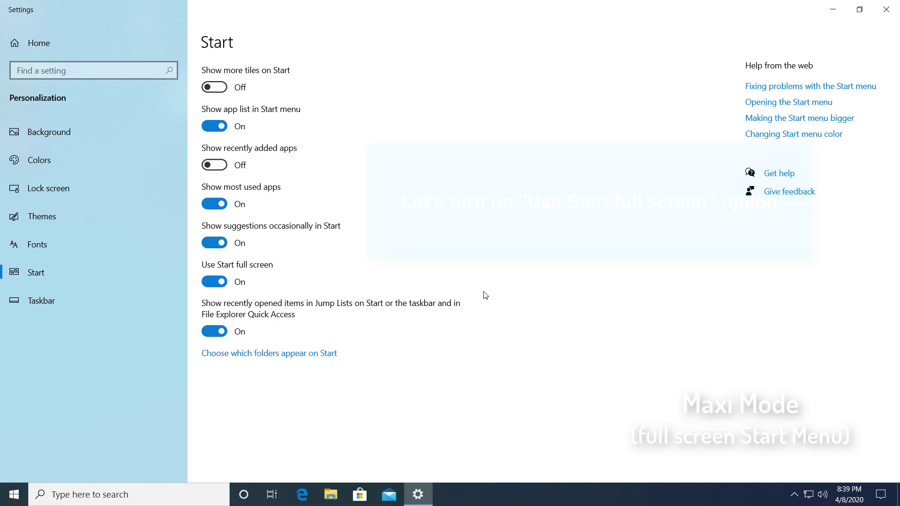
pyautogui.click(834, 10)
pyautogui.click(17, 494)
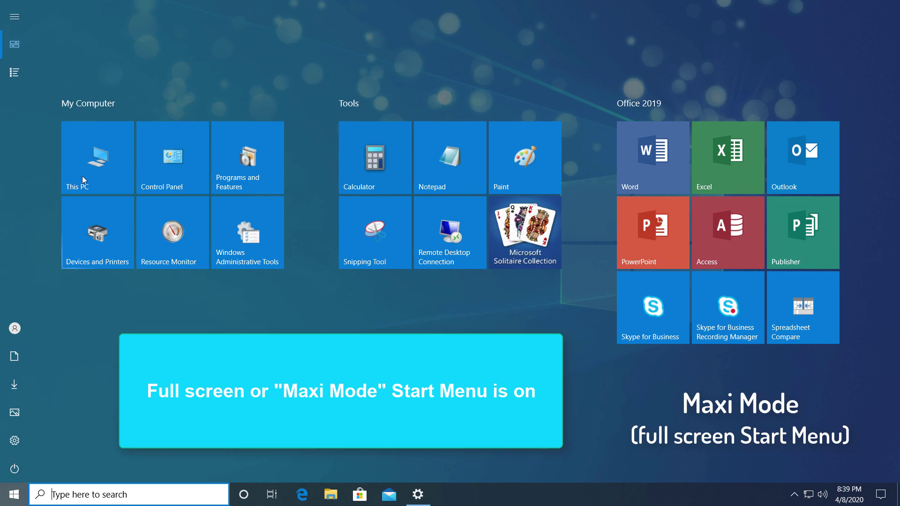
# Examine the All apps list in the full-screen Start menu, and view the Calculator tile's options among the pinned tiles.
pyautogui.click(20, 74)
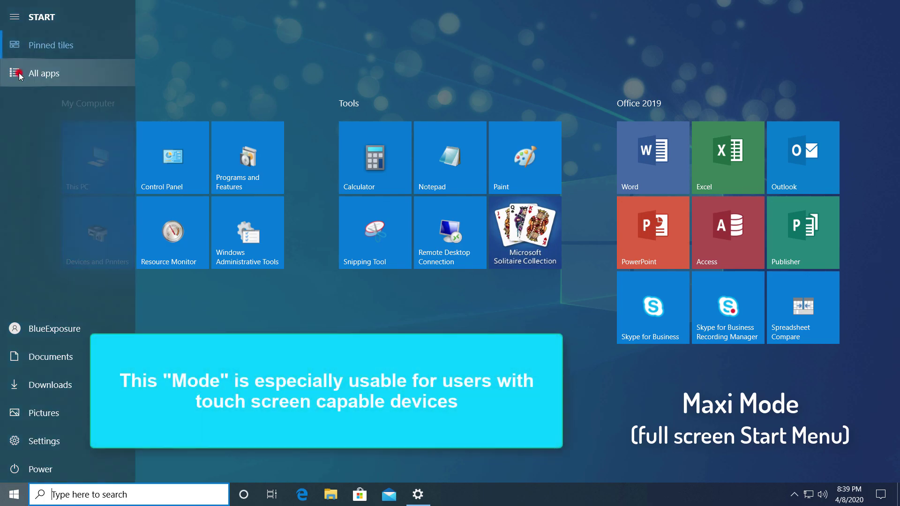
pyautogui.scroll(-10, 345, 119)
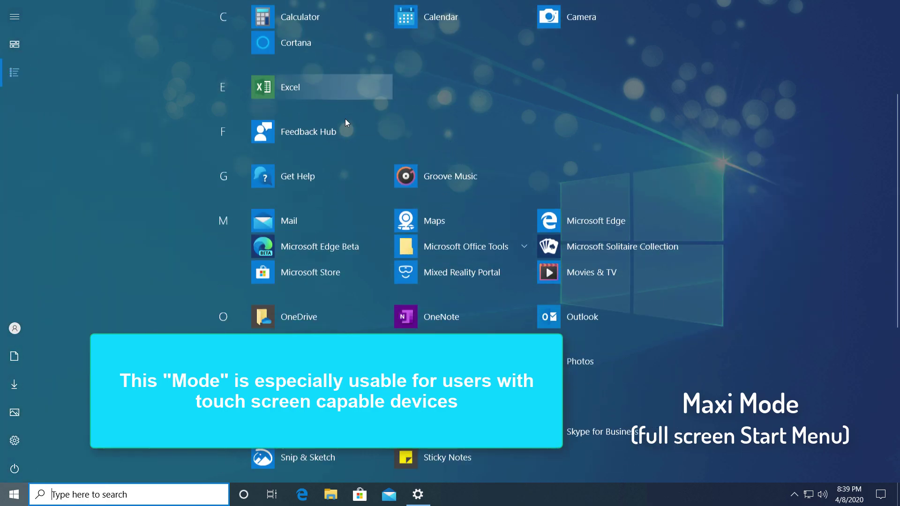
pyautogui.scroll(7, 345, 119)
pyautogui.scroll(3, 345, 119)
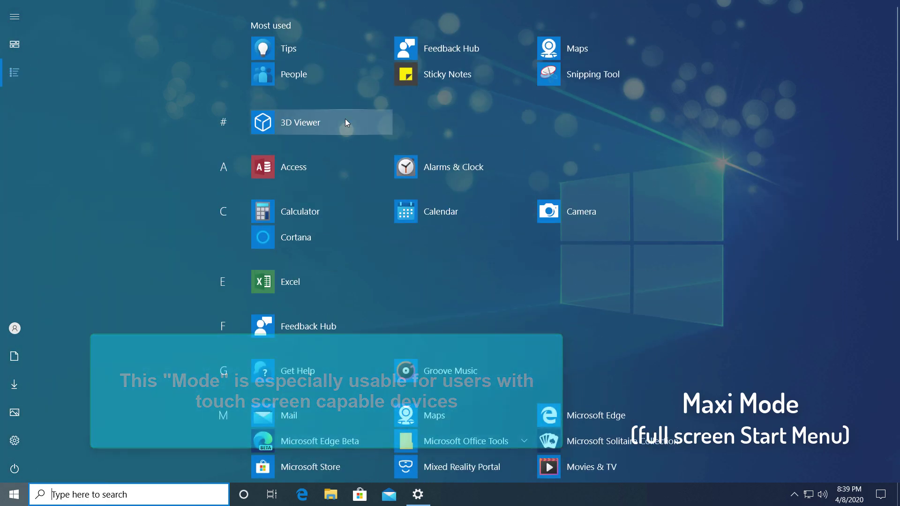
pyautogui.scroll(-8, 345, 119)
pyautogui.click(14, 44)
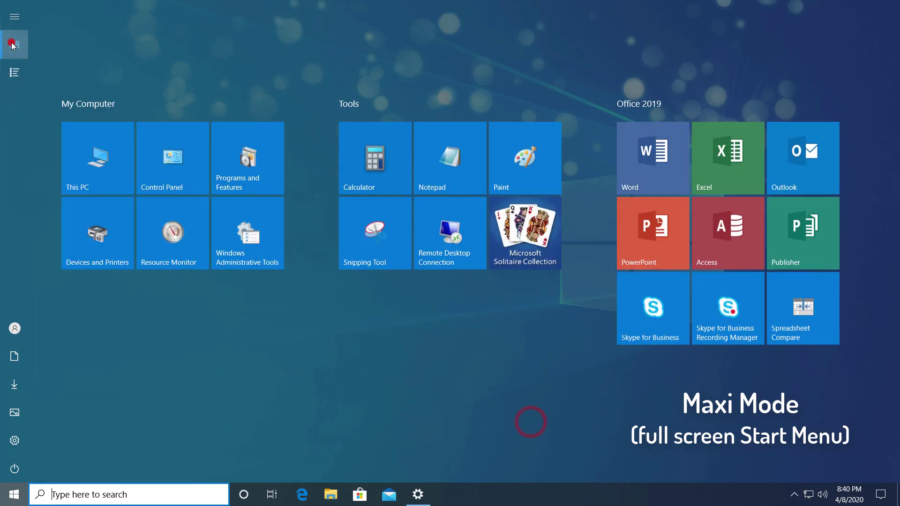
pyautogui.rightClick(384, 168)
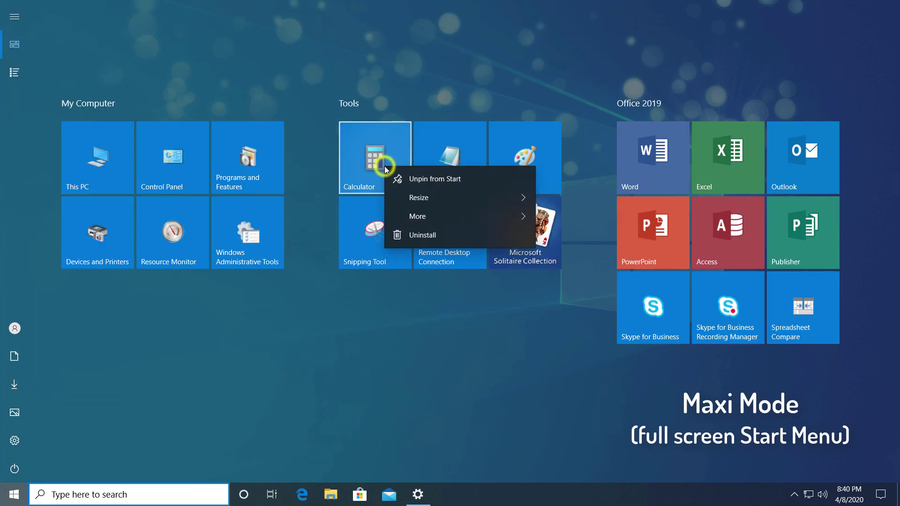
pyautogui.click(391, 305)
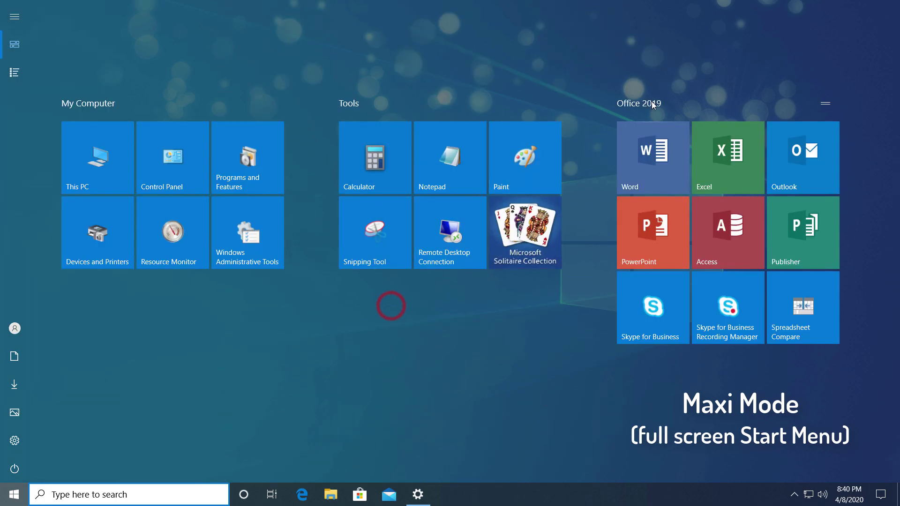
# Move the Office 2019 tile group below the My Computer group and close the full-screen Start menu.
pyautogui.moveTo(653, 103); pyautogui.dragTo(343, 339)
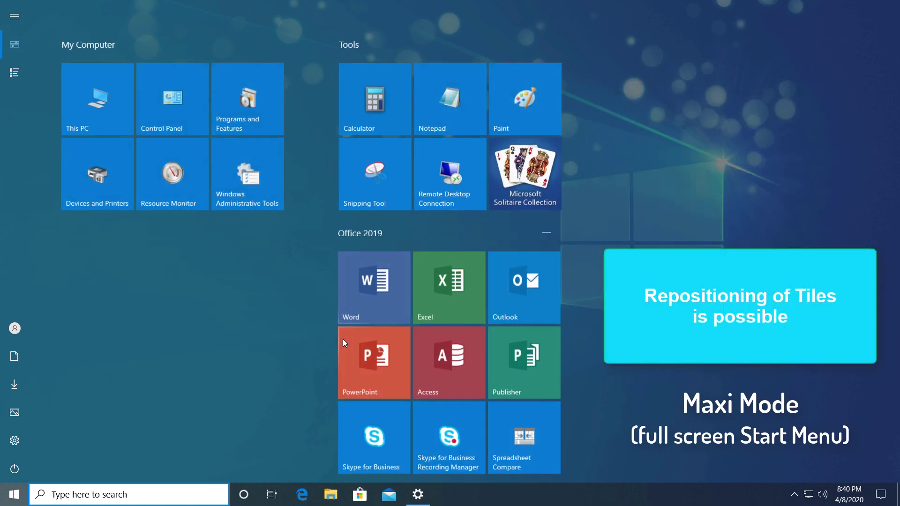
pyautogui.moveTo(350, 231); pyautogui.dragTo(65, 318)
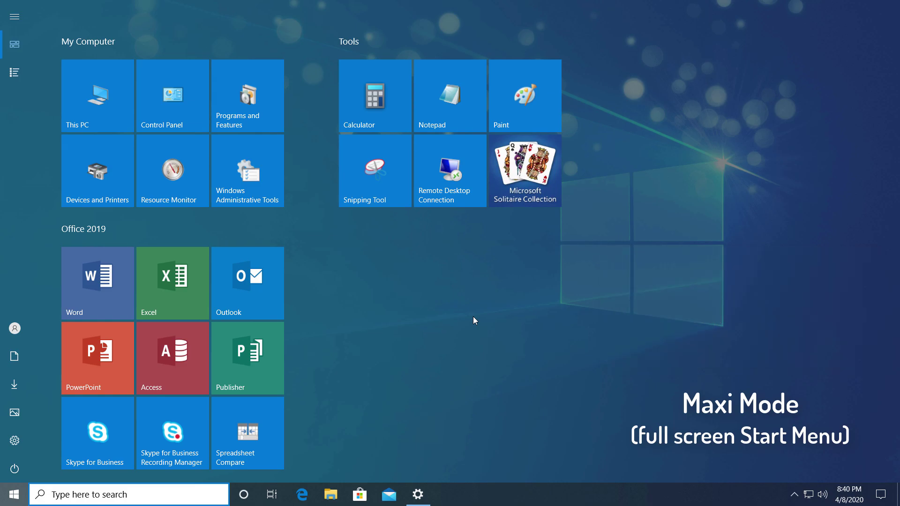
pyautogui.click(14, 494)
# Restore the Settings window, turn off "Use Start full screen" and close Settings.
pyautogui.click(417, 494)
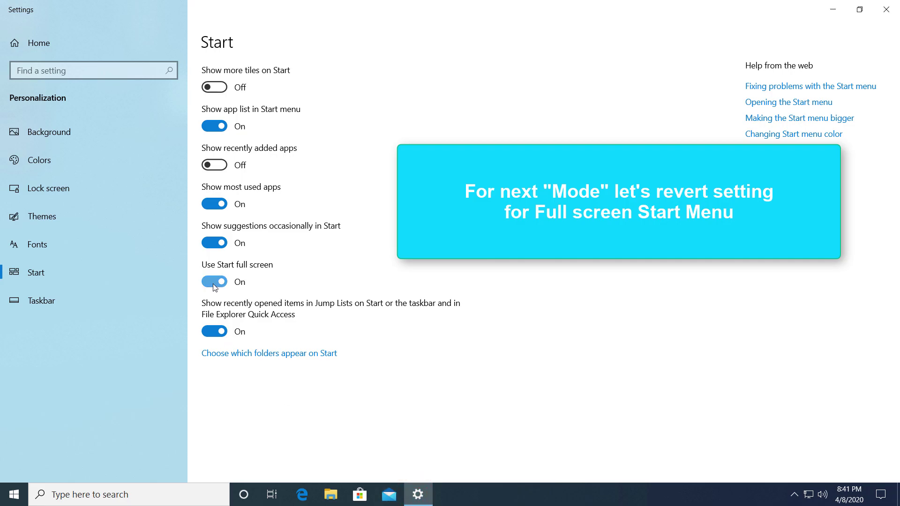
pyautogui.click(886, 10)
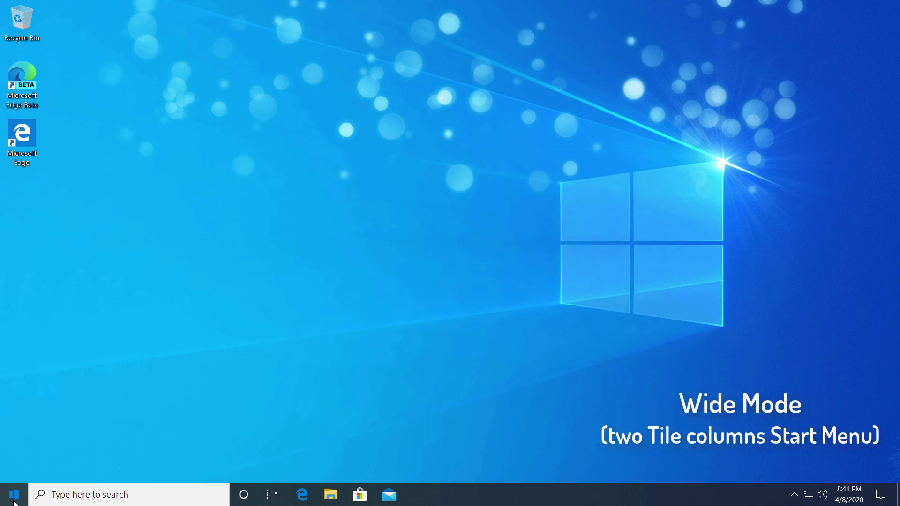
# Open the Start menu, widen it to three tile columns and reduce its height to about half the screen.
pyautogui.click(14, 500)
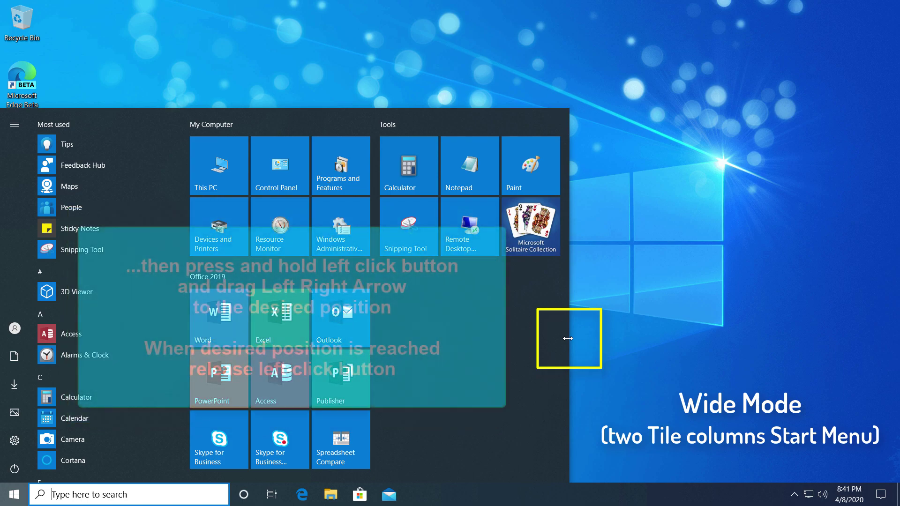
pyautogui.moveTo(567, 338); pyautogui.dragTo(808, 351)
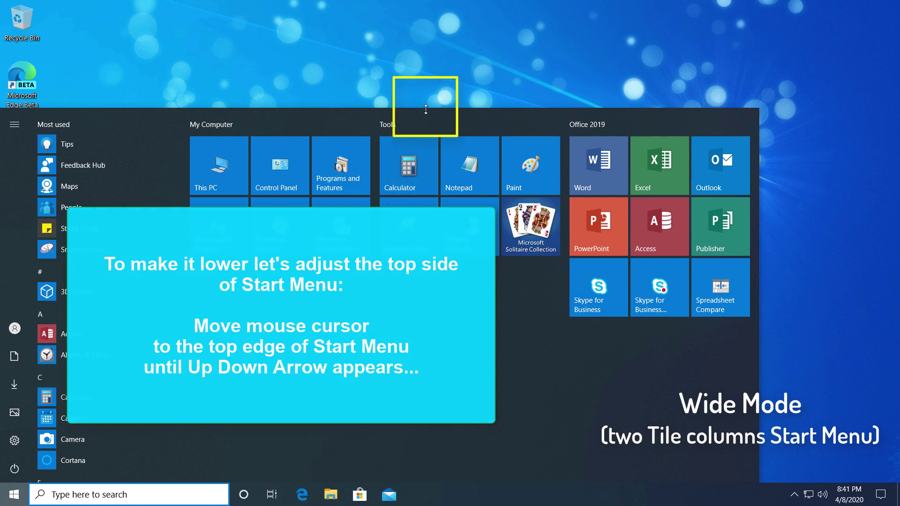
pyautogui.moveTo(425, 109); pyautogui.dragTo(210, 432)
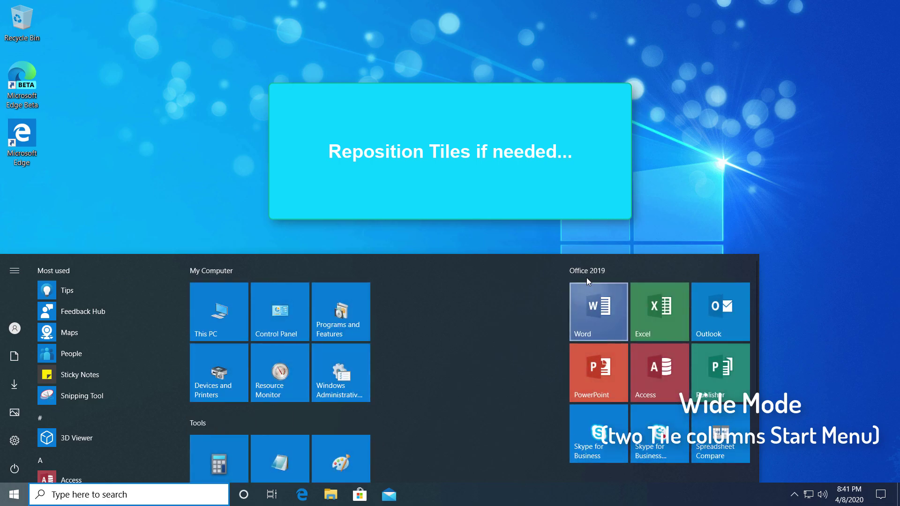
# Move the Office 2019 group next to My Computer in the second tile column and narrow the Start menu to two columns.
pyautogui.moveTo(586, 271); pyautogui.dragTo(397, 286)
pyautogui.moveTo(760, 349); pyautogui.dragTo(582, 346)
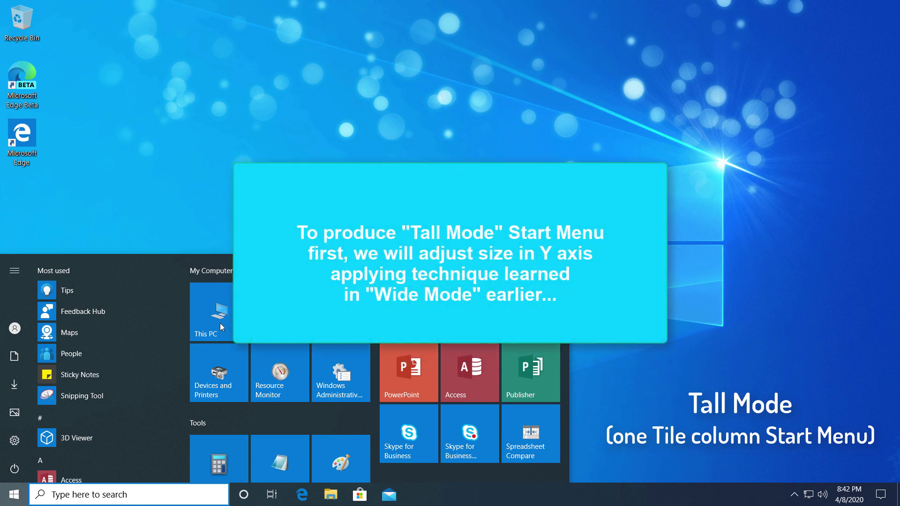
pyautogui.scroll(-3, 258, 359)
pyautogui.scroll(2, 258, 359)
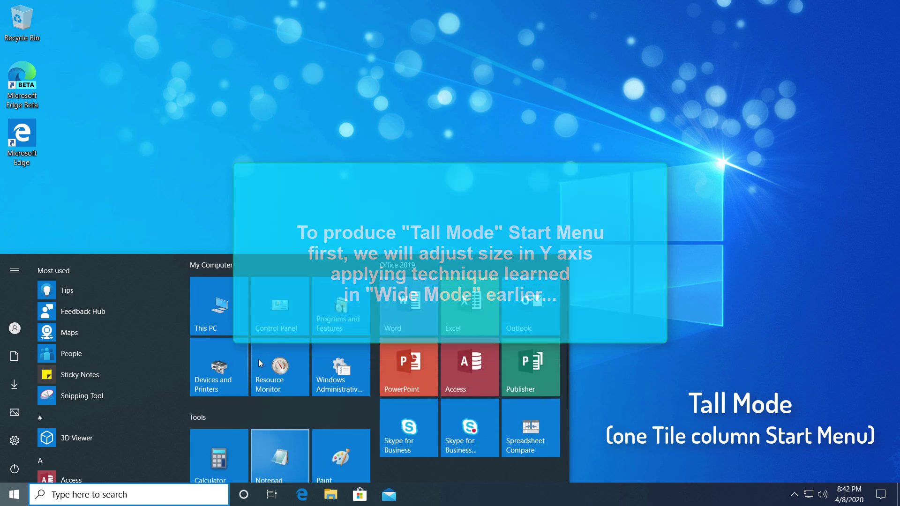
pyautogui.scroll(1, 258, 360)
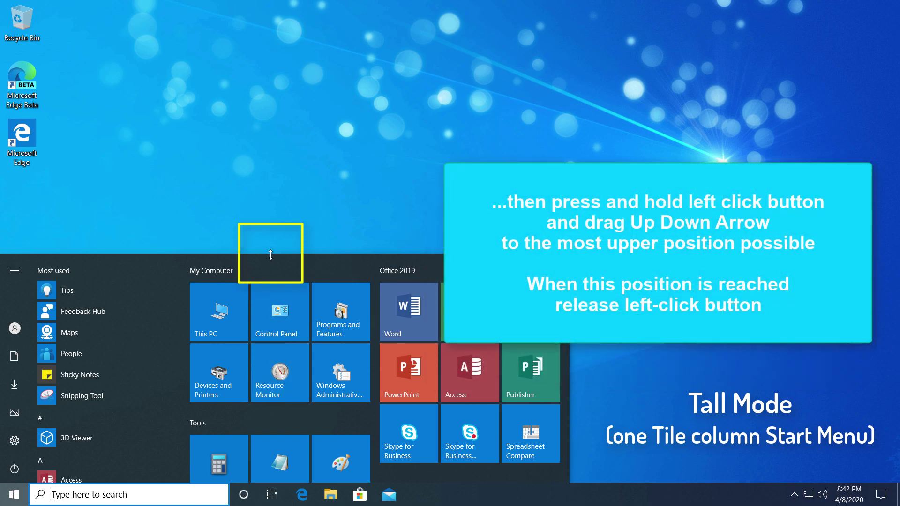
# Stretch the Start menu to its maximum height and move the Office 2019 group below the Tools group.
pyautogui.moveTo(271, 249); pyautogui.dragTo(285, 13)
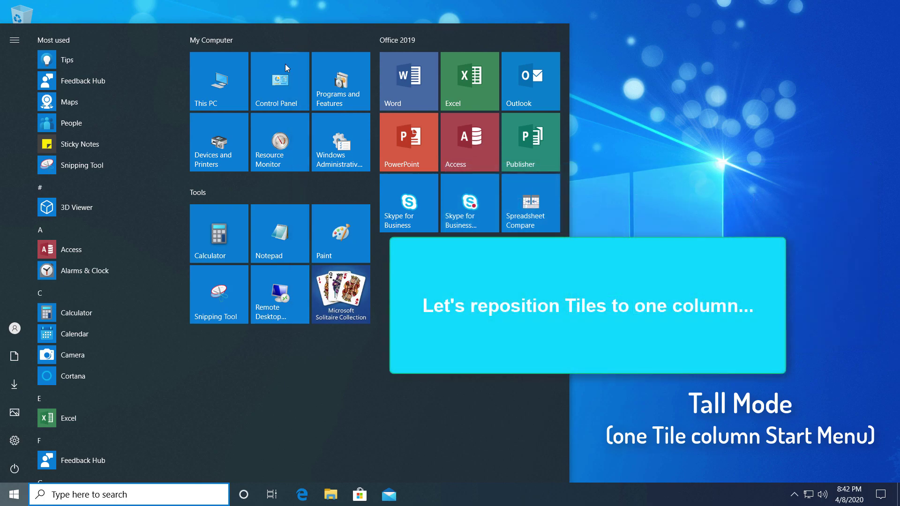
pyautogui.moveTo(395, 41); pyautogui.dragTo(204, 352)
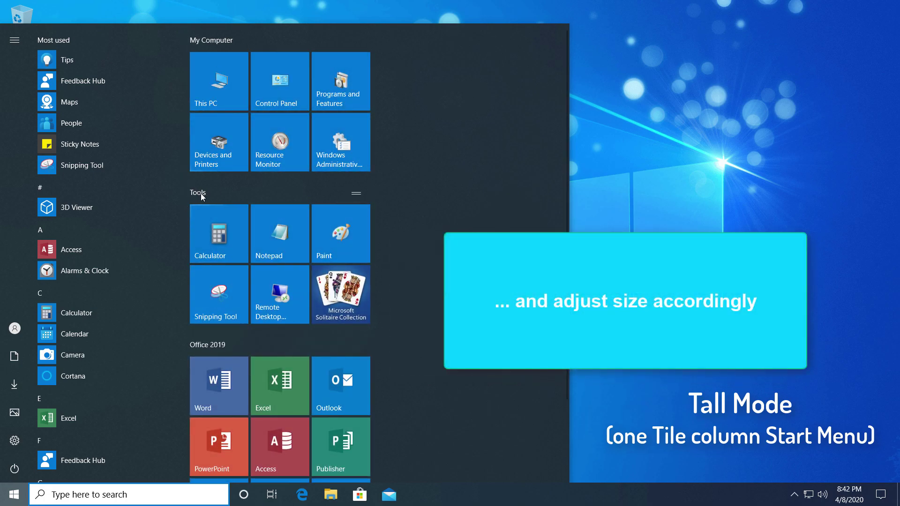
# Narrow the Start menu to one tile column and check the lowest tiles in it.
pyautogui.moveTo(520, 217); pyautogui.dragTo(382, 218)
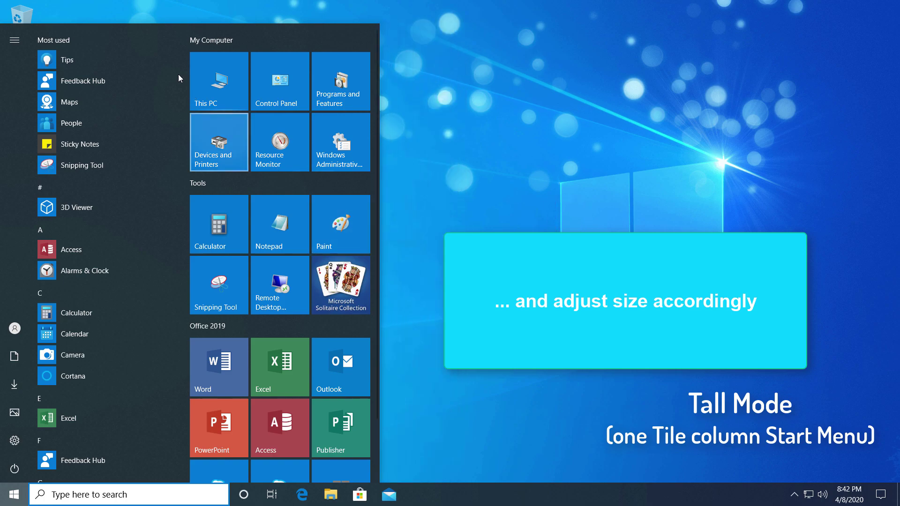
pyautogui.moveTo(153, 25); pyautogui.dragTo(155, 26)
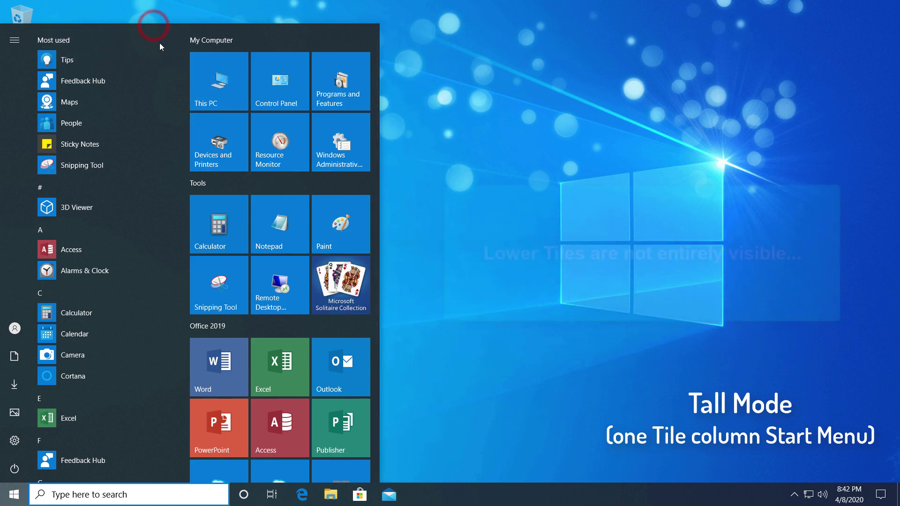
pyautogui.scroll(-2, 271, 181)
pyautogui.scroll(2, 271, 180)
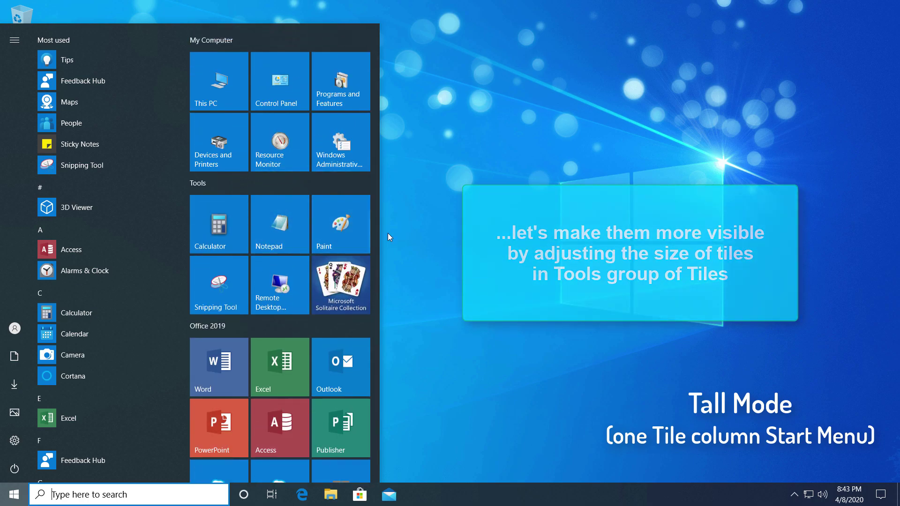
# Resize the Calculator, Notepad and Paint tiles in the Tools group to Small.
pyautogui.rightClick(221, 237)
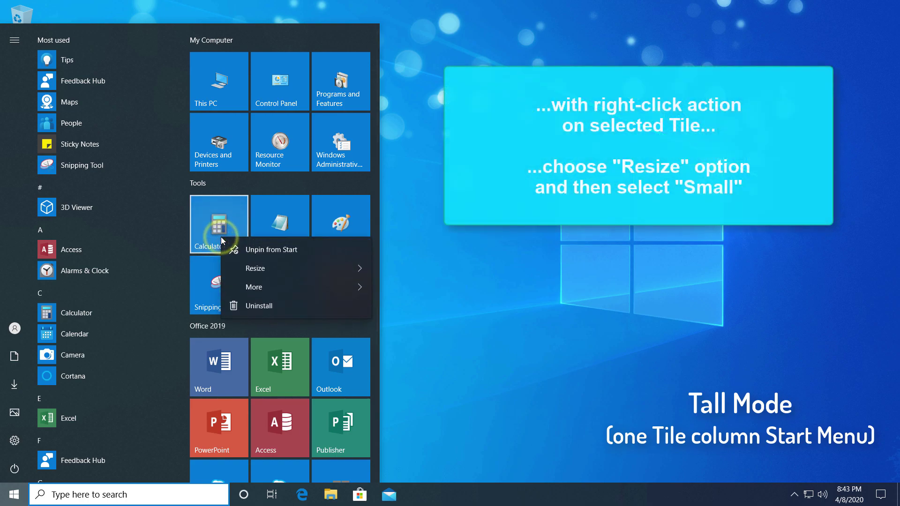
pyautogui.moveTo(269, 269)
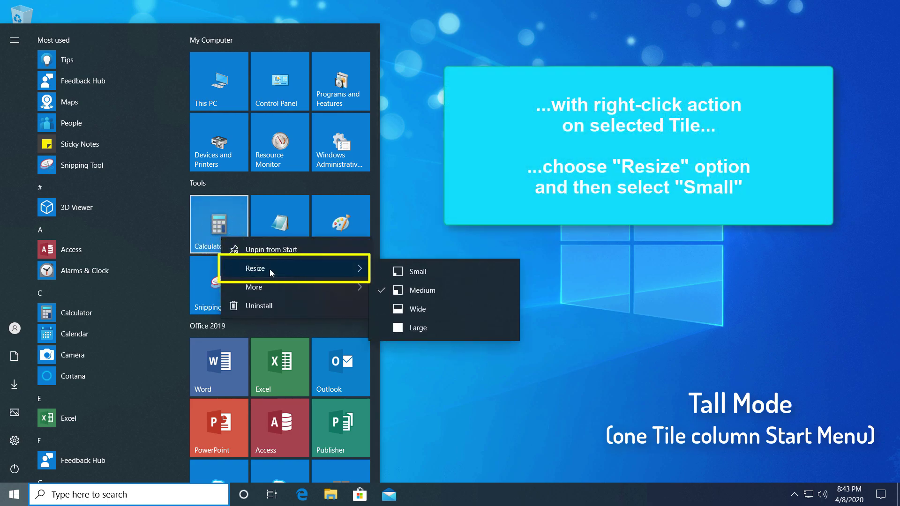
pyautogui.click(427, 272)
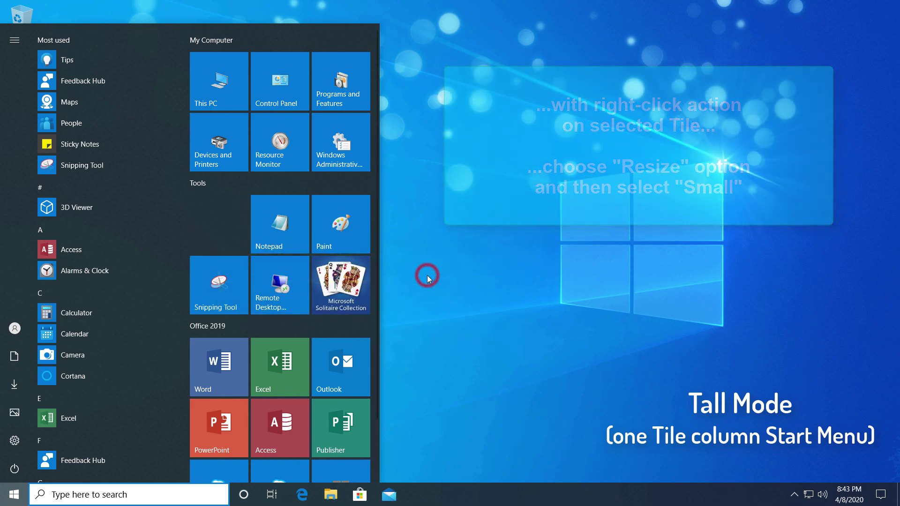
pyautogui.rightClick(289, 228)
pyautogui.moveTo(407, 263)
pyautogui.click(460, 259)
pyautogui.rightClick(347, 234)
pyautogui.click(409, 248)
# Resize the Snipping Tool, Remote Desktop Connection and Microsoft Solitaire Collection tiles to Small.
pyautogui.rightClick(235, 258)
pyautogui.moveTo(328, 286)
pyautogui.click(386, 284)
pyautogui.rightClick(294, 257)
pyautogui.moveTo(422, 285)
pyautogui.click(450, 286)
pyautogui.rightClick(362, 264)
pyautogui.moveTo(510, 294)
pyautogui.click(539, 293)
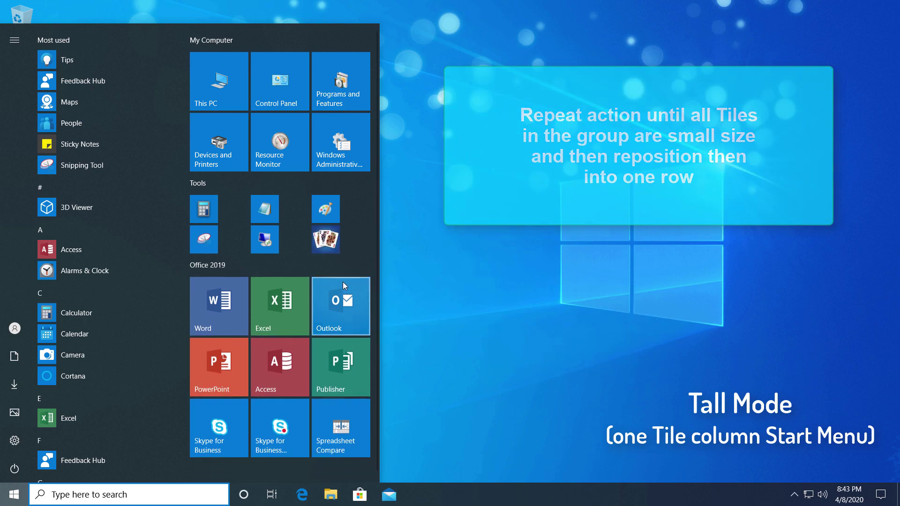
# Arrange the six small tiles of the Tools group in a single row and close the Start menu.
pyautogui.moveTo(333, 240)
pyautogui.mouseDown()
pyautogui.moveTo(363, 226)
pyautogui.moveTo(357, 211)
pyautogui.mouseUp()
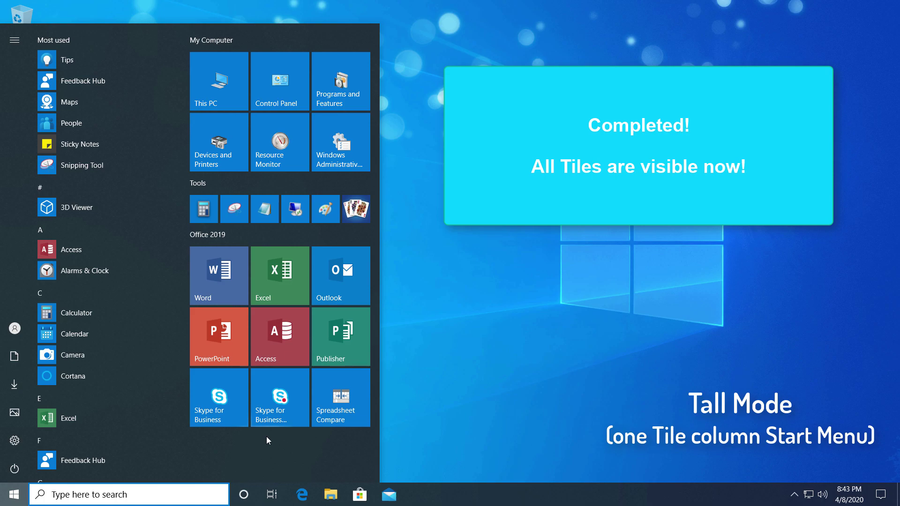
pyautogui.click(18, 499)
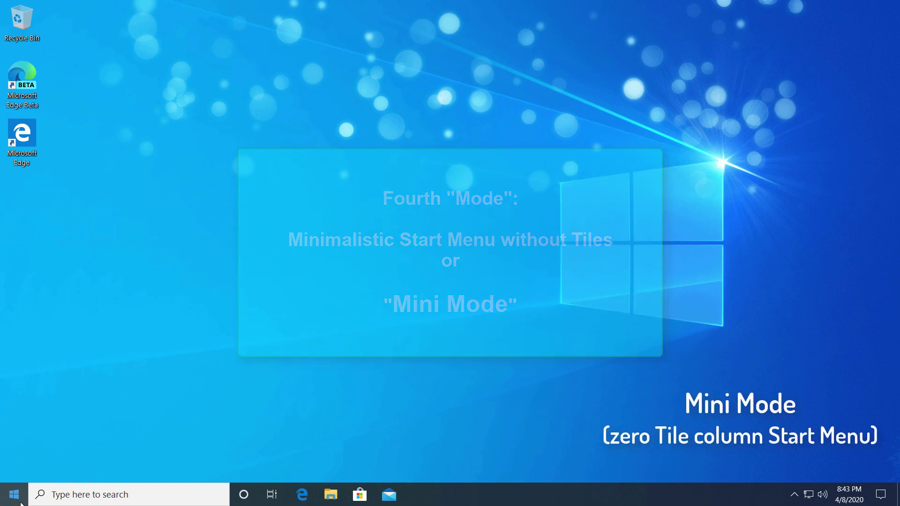
# Reopen the Start menu and unpin the My Computer, Tools and Office 2019 tile groups from it.
pyautogui.click(20, 503)
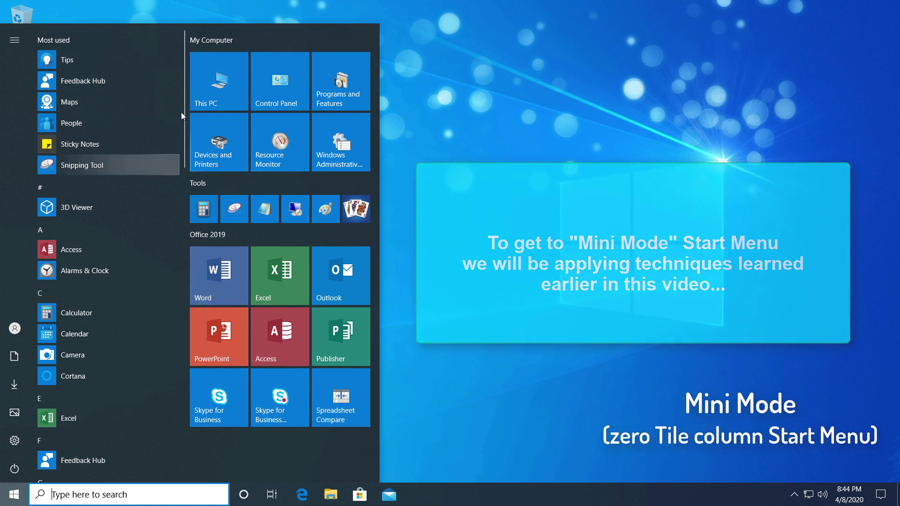
pyautogui.rightClick(220, 41)
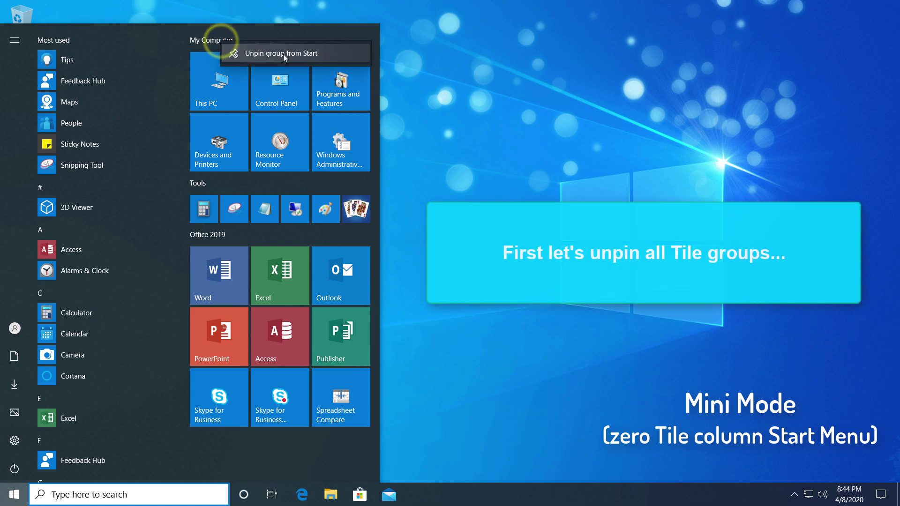
pyautogui.click(283, 54)
pyautogui.rightClick(200, 38)
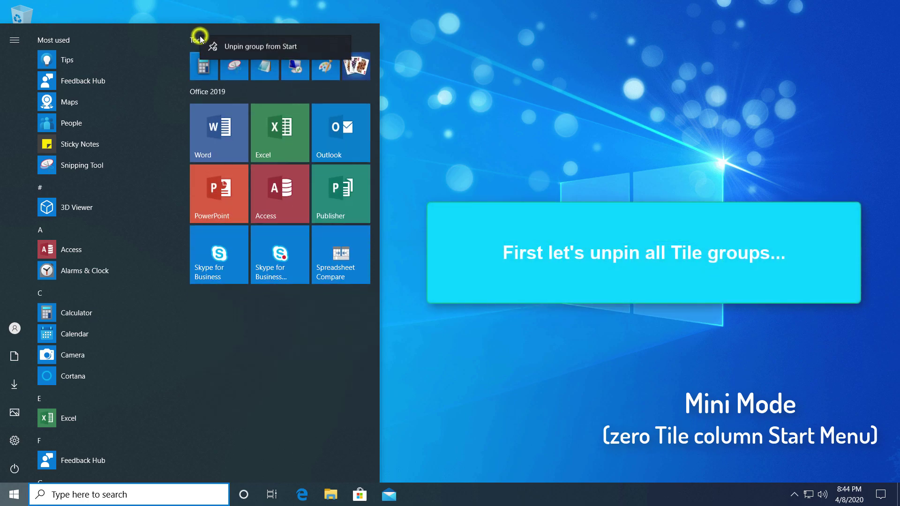
pyautogui.click(231, 50)
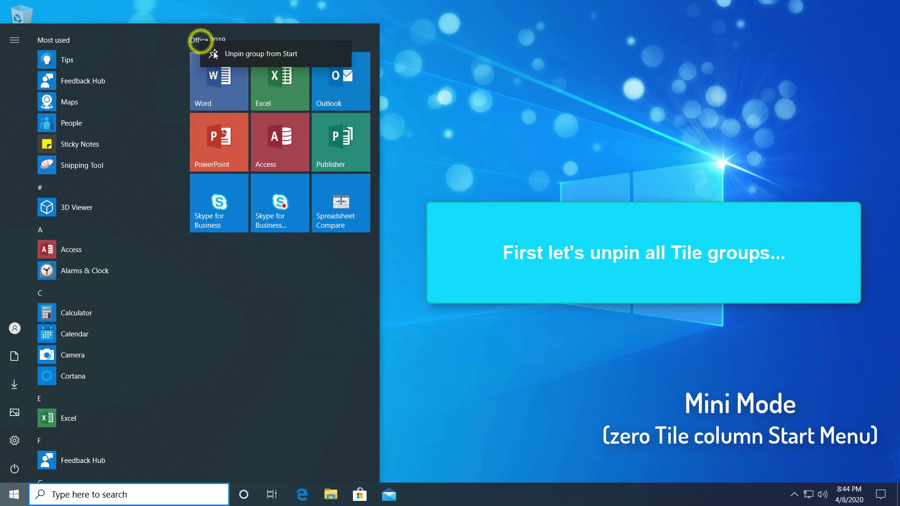
pyautogui.click(215, 53)
# Shrink the Start menu to the app list's width and about half the screen height, then scroll through the list and close it.
pyautogui.moveTo(378, 161); pyautogui.dragTo(163, 161)
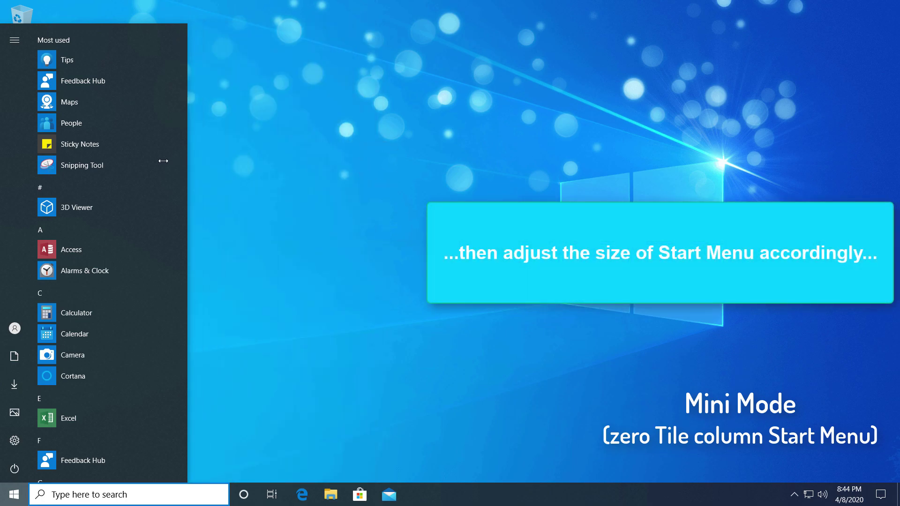
pyautogui.moveTo(114, 22); pyautogui.dragTo(79, 264)
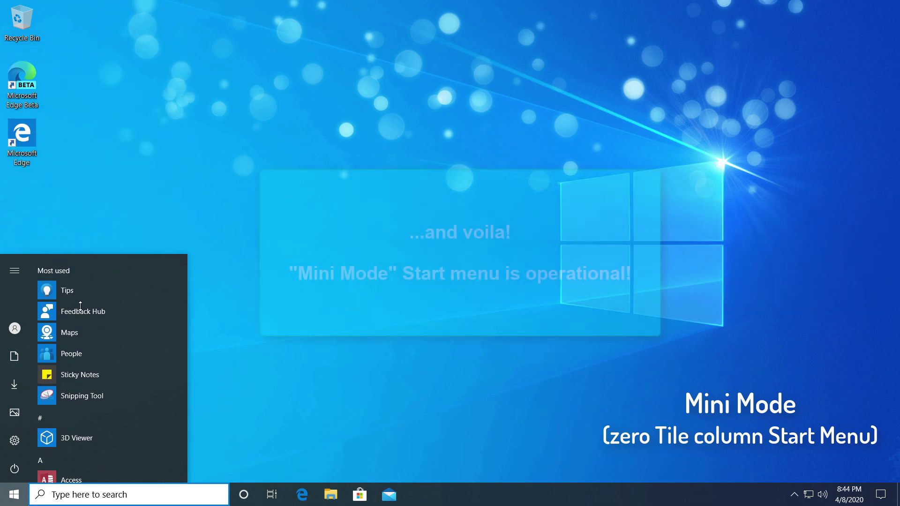
pyautogui.scroll(-3, 91, 442)
pyautogui.scroll(-15, 91, 441)
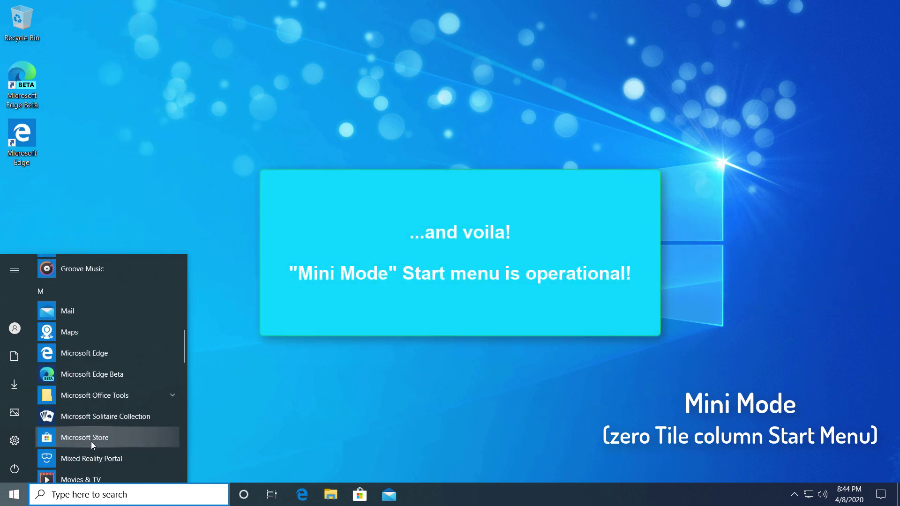
pyautogui.scroll(20, 91, 441)
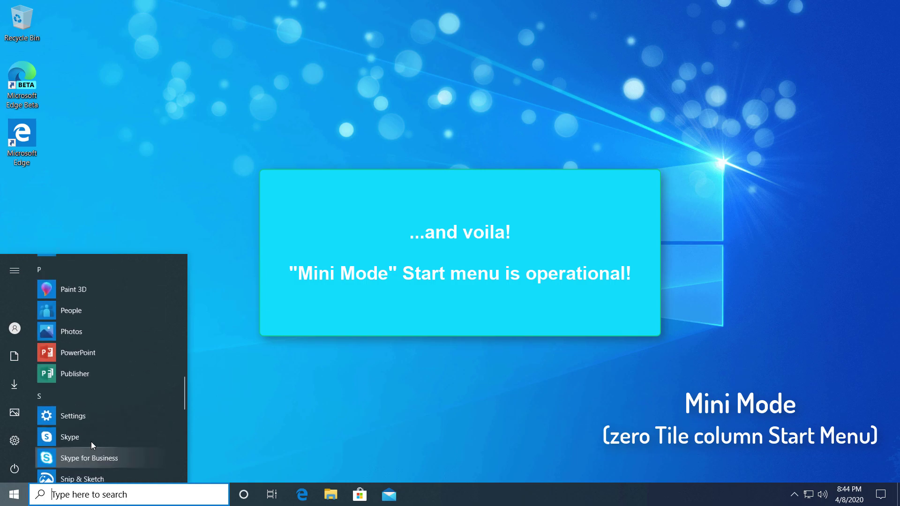
pyautogui.press('Escape')
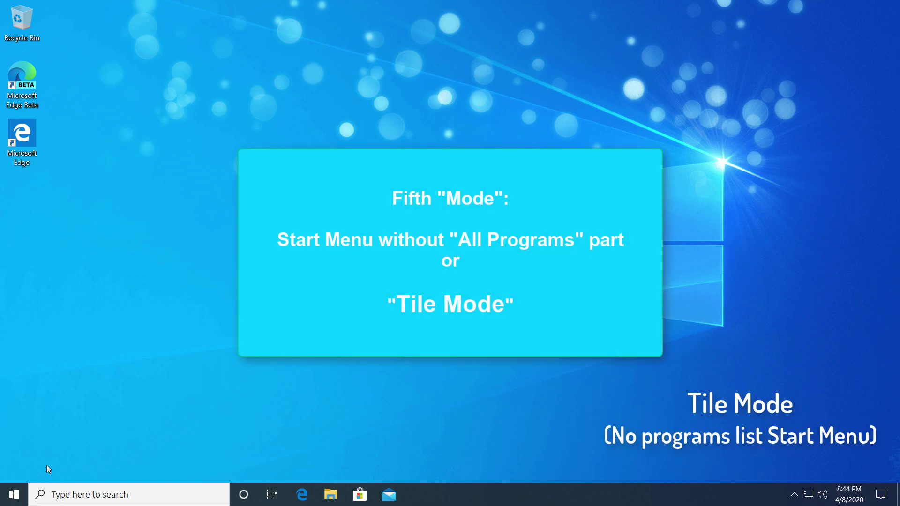
# Search Settings for "start", open Start settings to turn off "Show app list in Start menu", and close Settings.
pyautogui.click(10, 490)
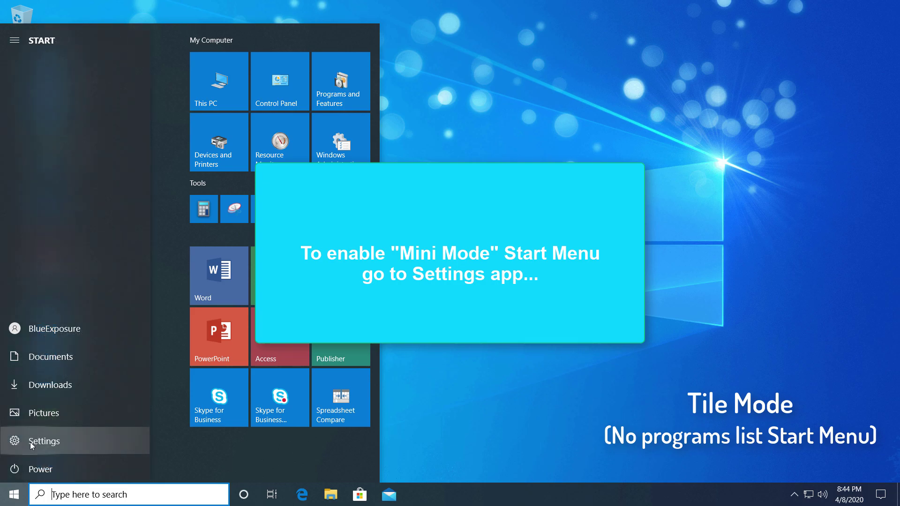
pyautogui.click(14, 440)
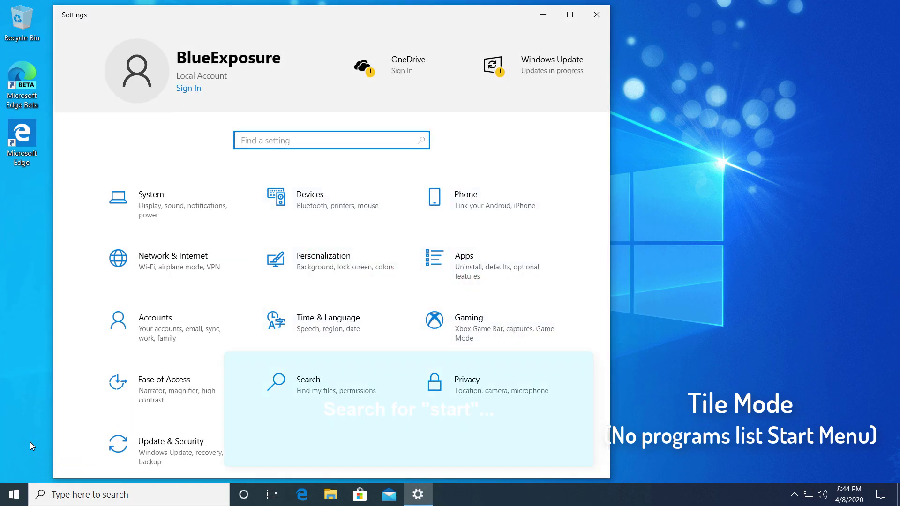
pyautogui.write('start')
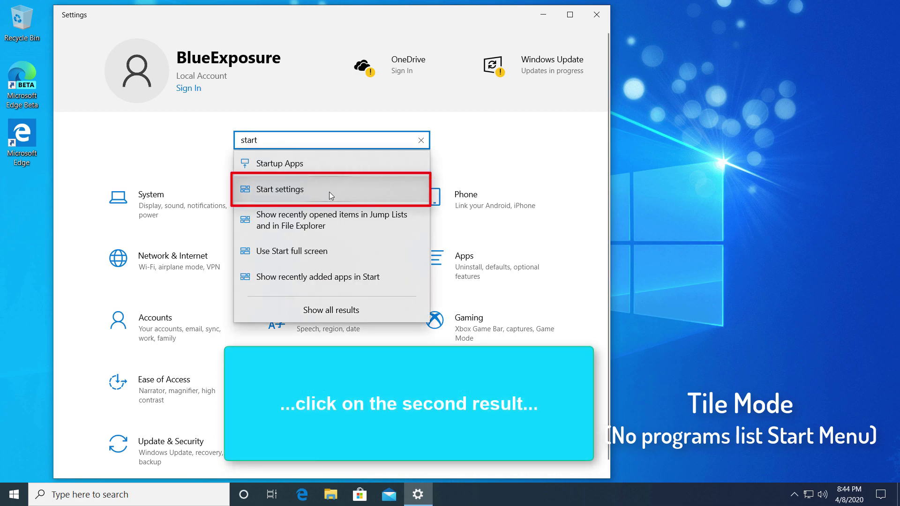
pyautogui.click(329, 193)
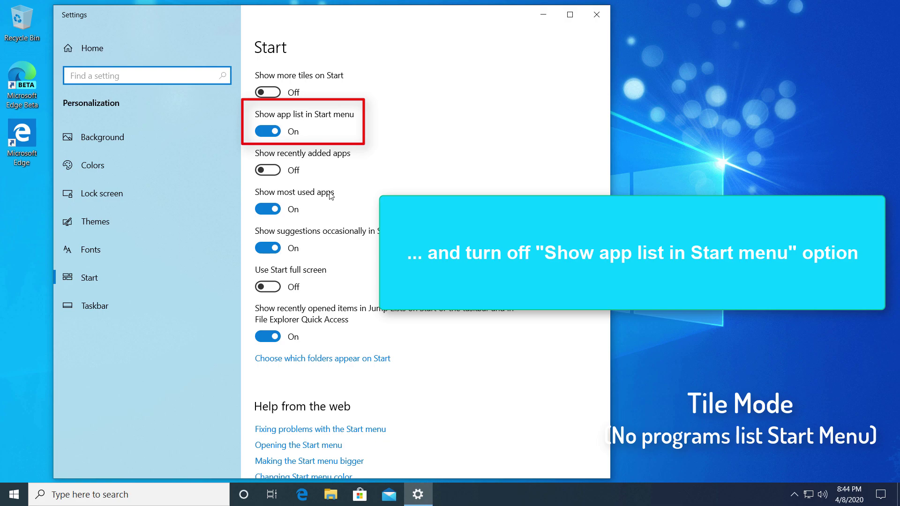
pyautogui.click(263, 131)
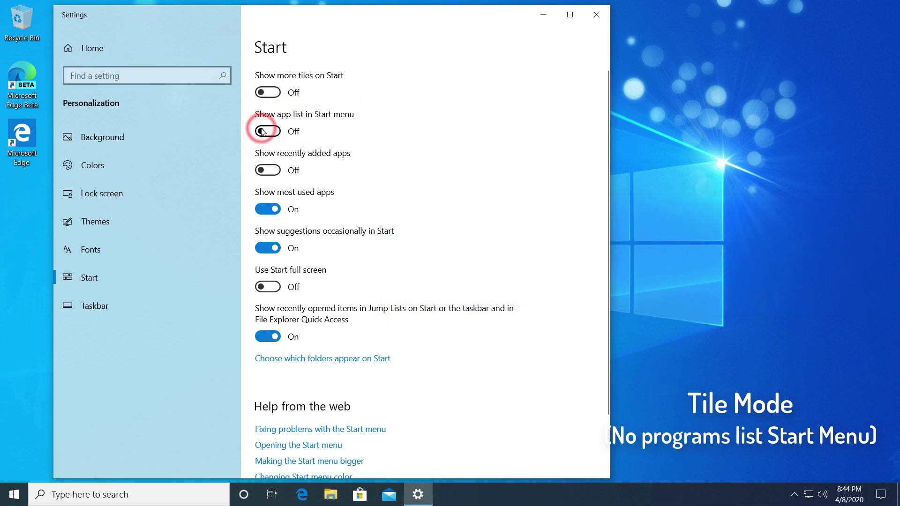
pyautogui.hotkey('alt', 'F4')
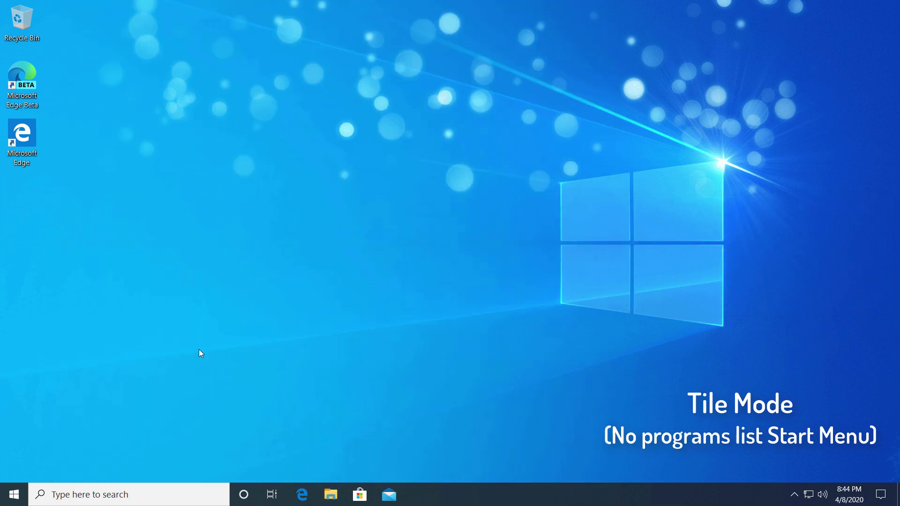
# Open the Start menu, look through the All apps list, return to the pinned tiles and close the menu.
pyautogui.click(19, 498)
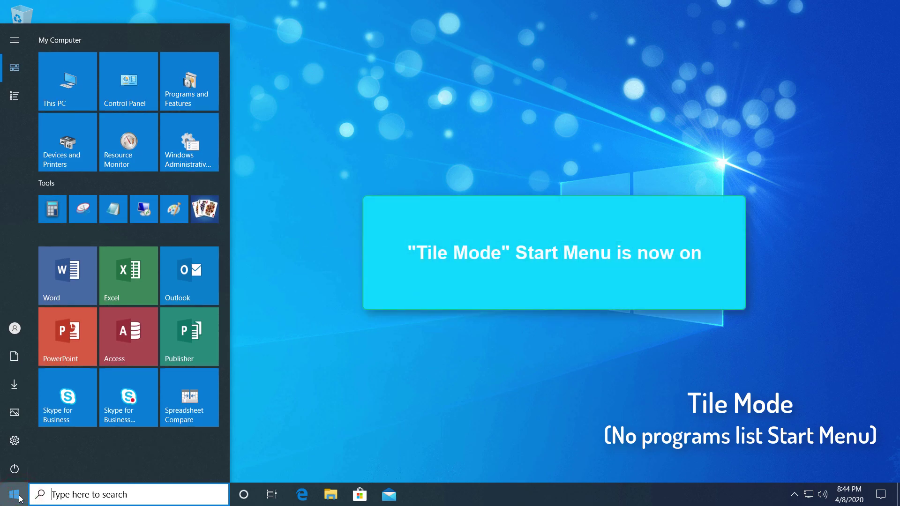
pyautogui.click(21, 98)
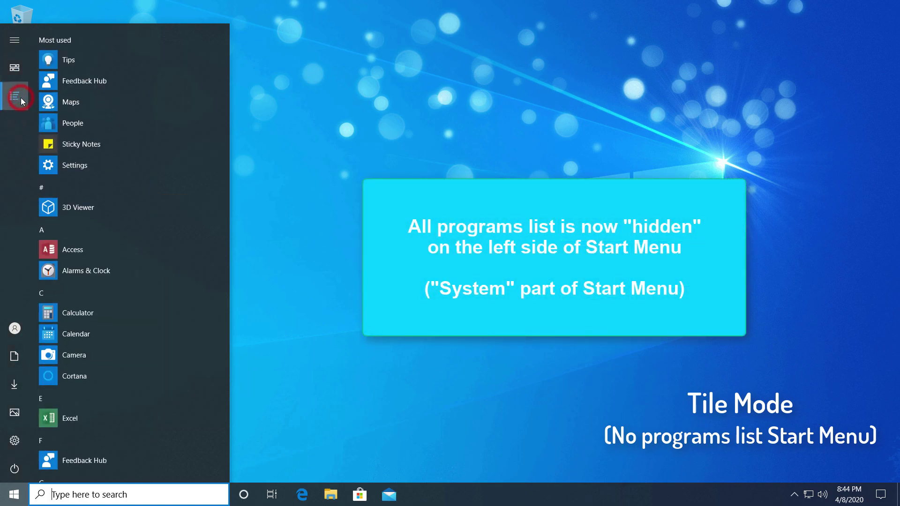
pyautogui.scroll(-5, 114, 192)
pyautogui.scroll(8, 114, 192)
pyautogui.click(7, 106)
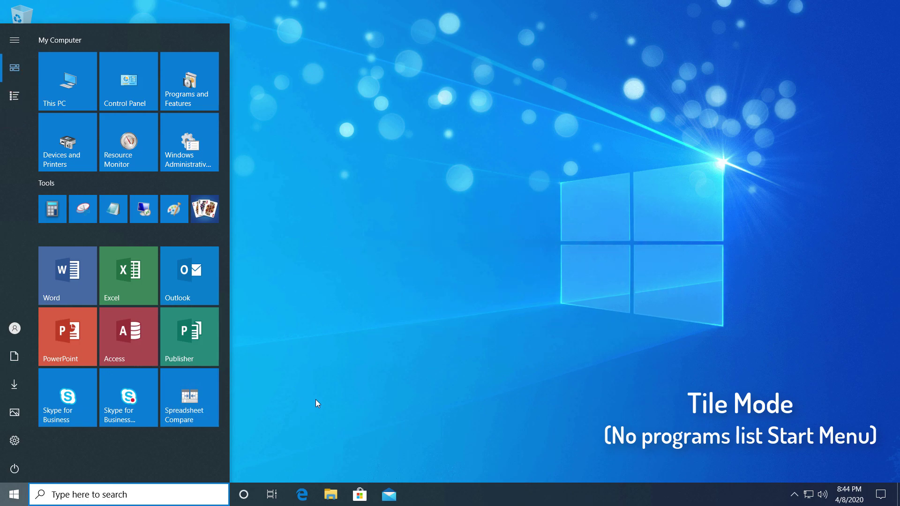
pyautogui.click(316, 399)
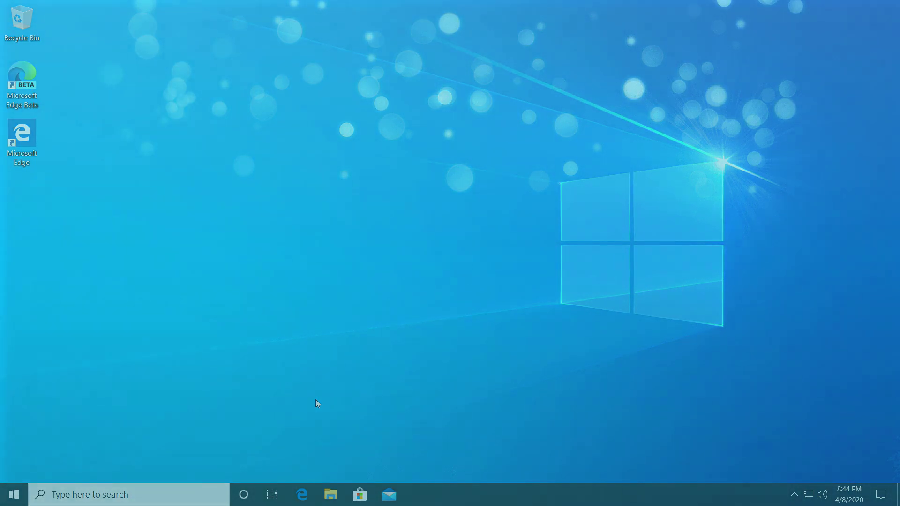